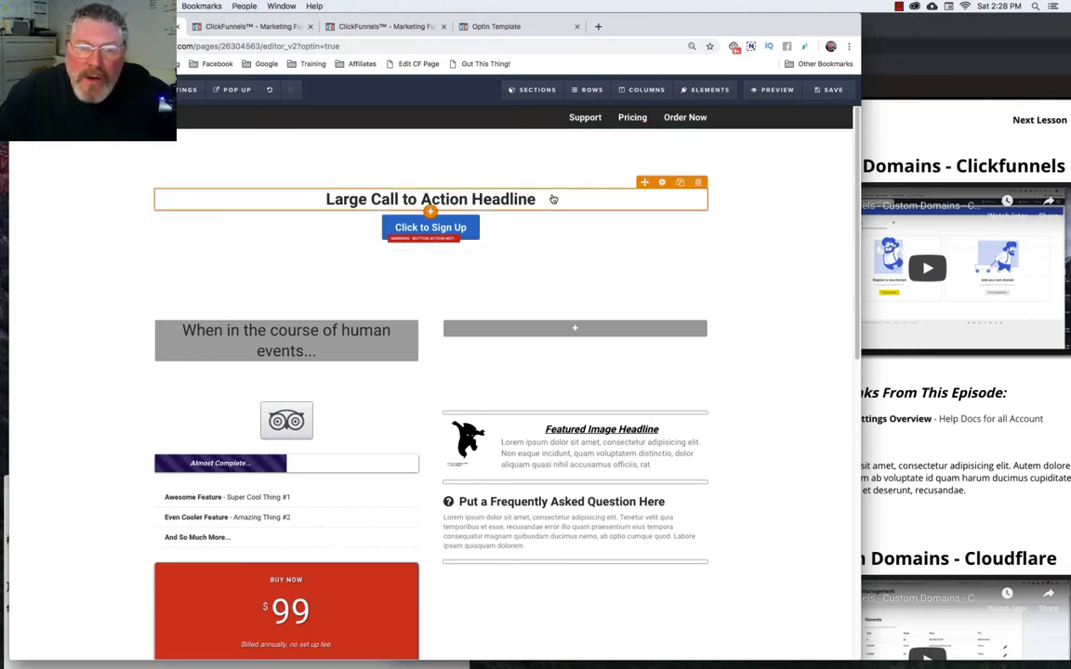
Duplicate the headline element, then delete the duplicate
{"action": "left_click", "coordinate": [681, 183]}
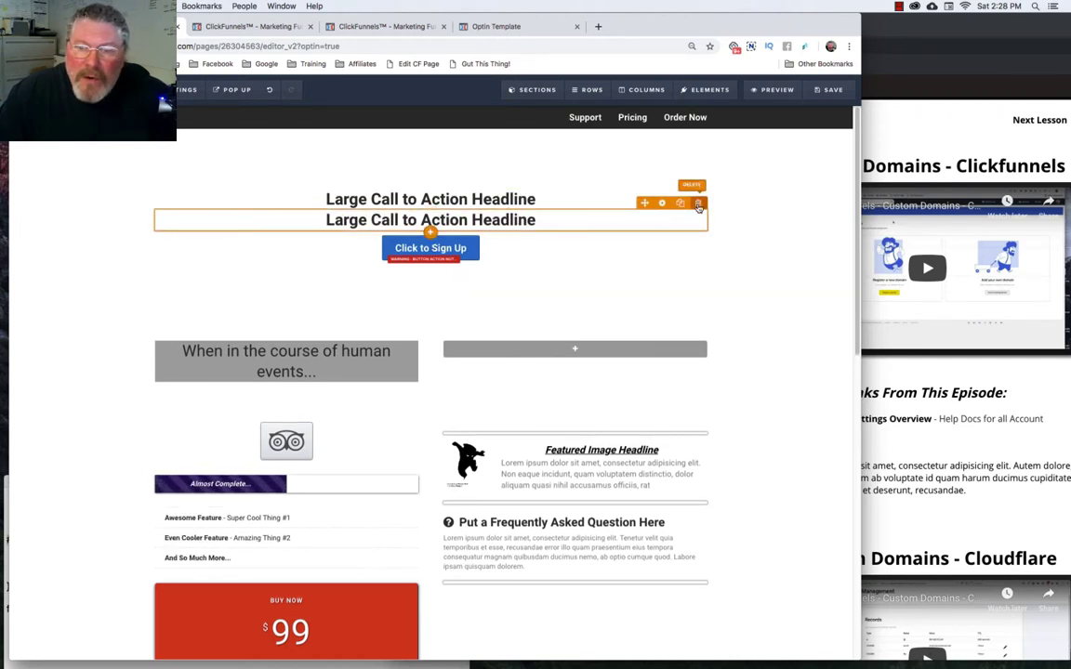
{"action": "left_click", "coordinate": [699, 204]}
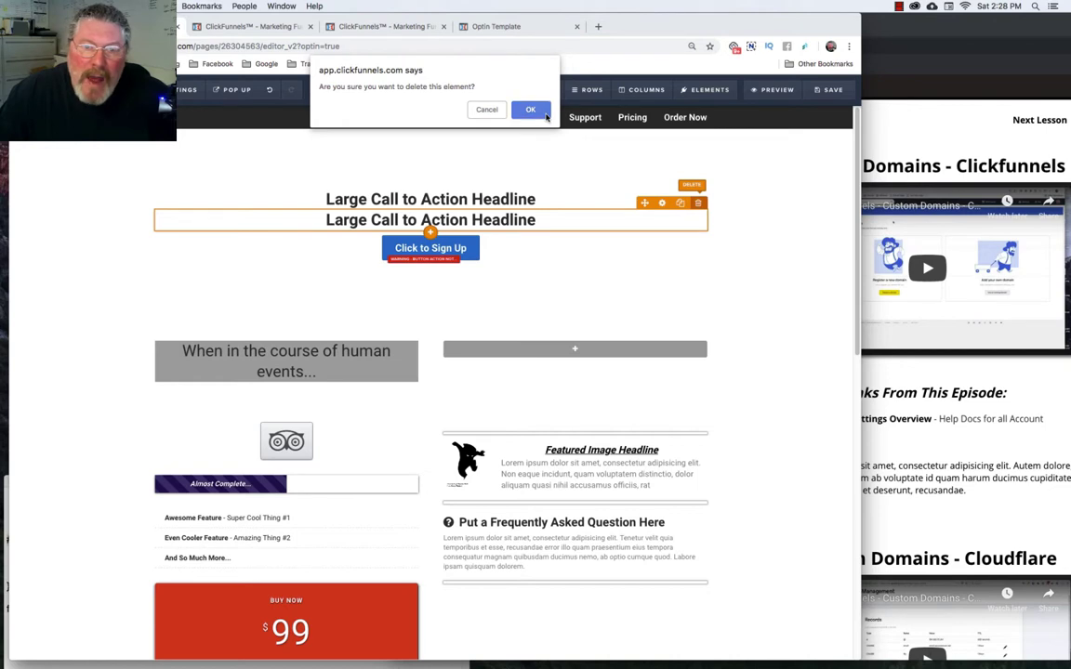
{"action": "left_click", "coordinate": [525, 109]}
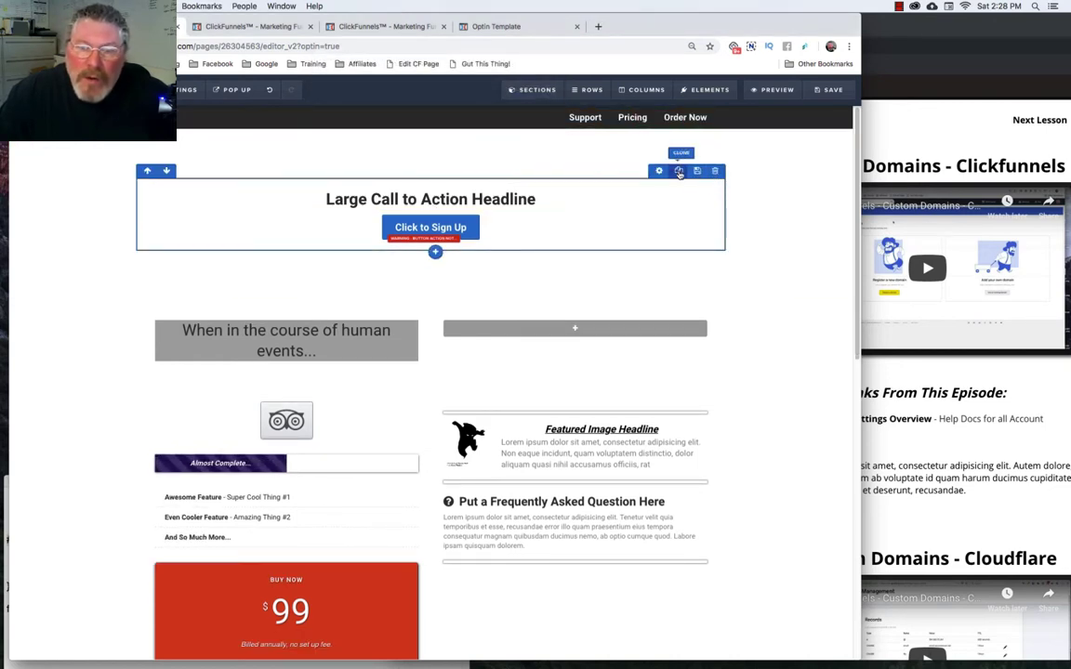
Duplicate the call-to-action section, then delete the duplicated section copies
{"action": "left_click", "coordinate": [679, 173]}
{"action": "left_click", "coordinate": [715, 142]}
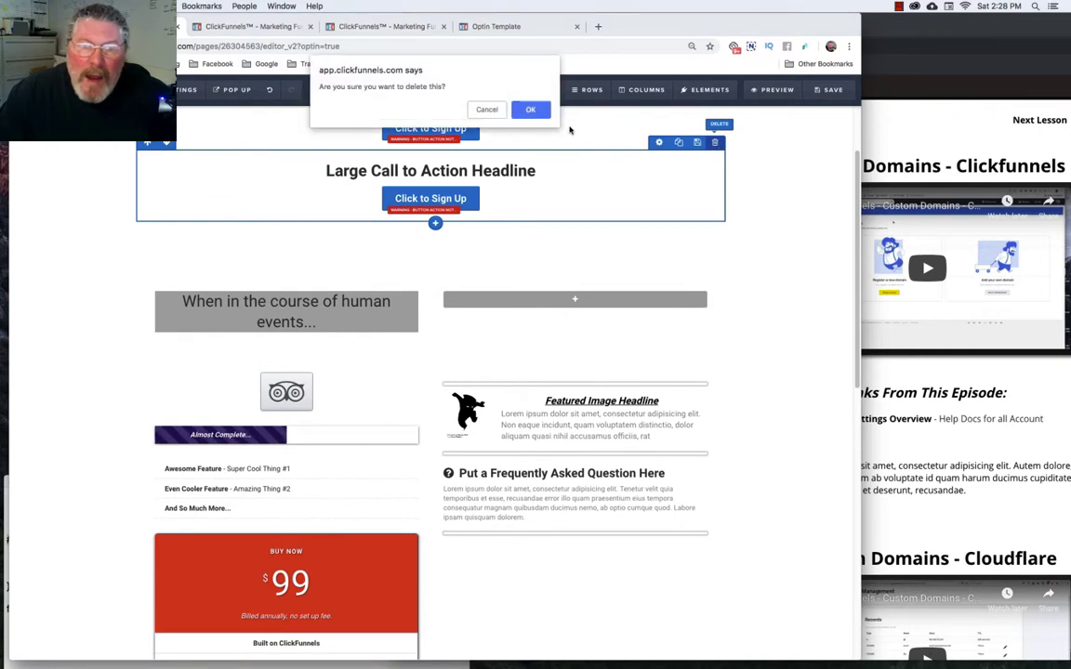
{"action": "left_click", "coordinate": [530, 110]}
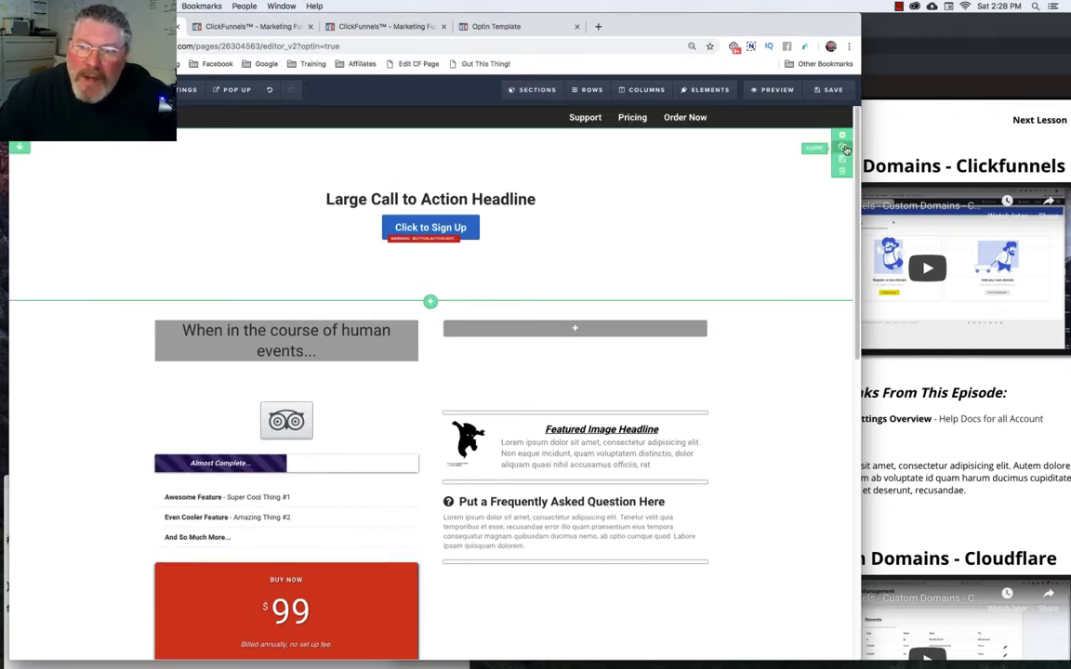
{"action": "left_click", "coordinate": [842, 195]}
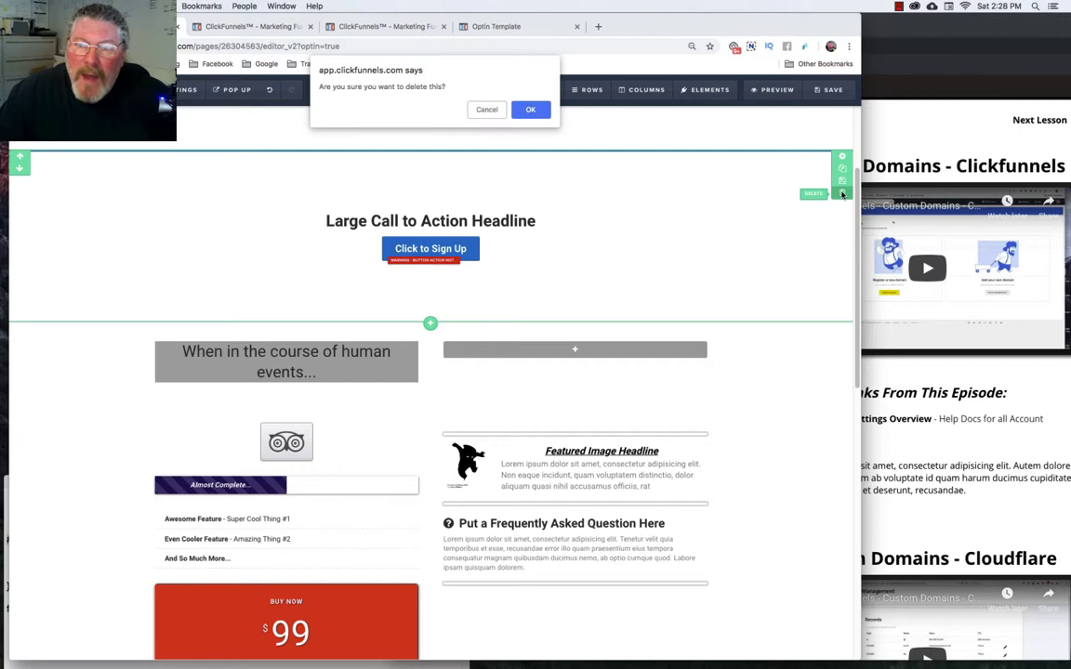
{"action": "left_click", "coordinate": [534, 114]}
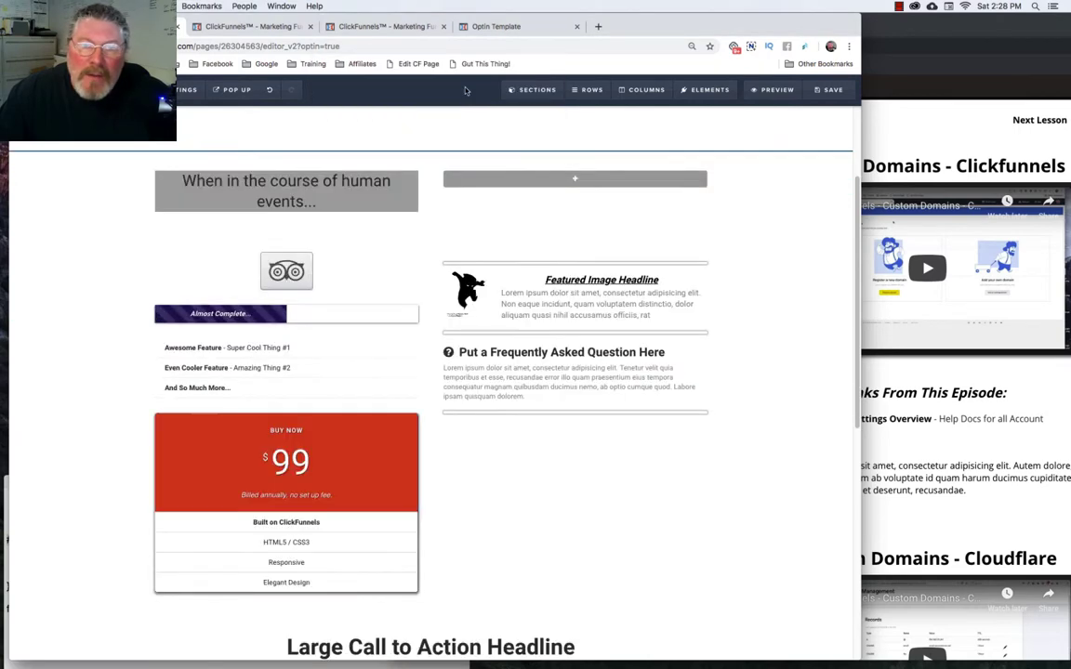
From the page's sections list, duplicate the call-to-action section and delete the extra copy
{"action": "mouse_move", "coordinate": [536, 90]}
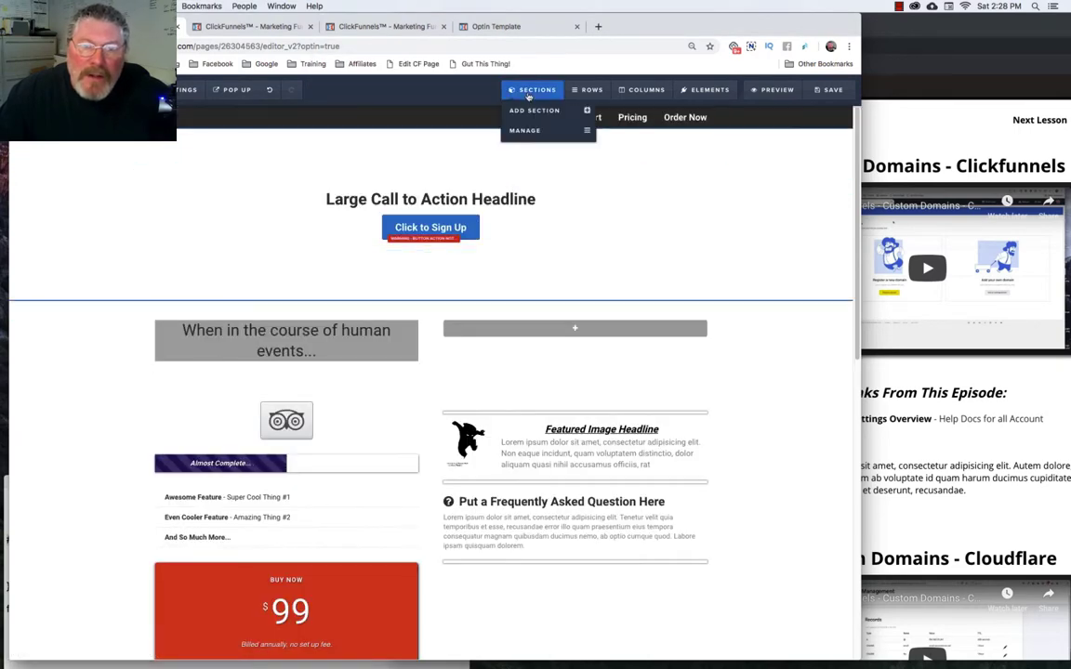
{"action": "left_click", "coordinate": [522, 131]}
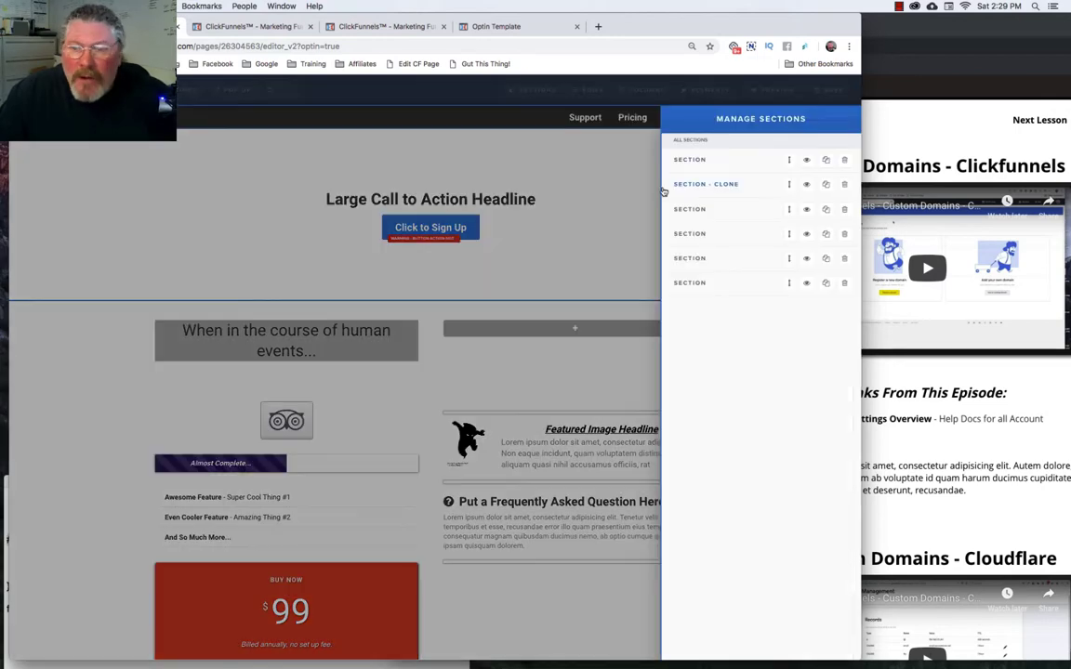
{"action": "left_click", "coordinate": [826, 186]}
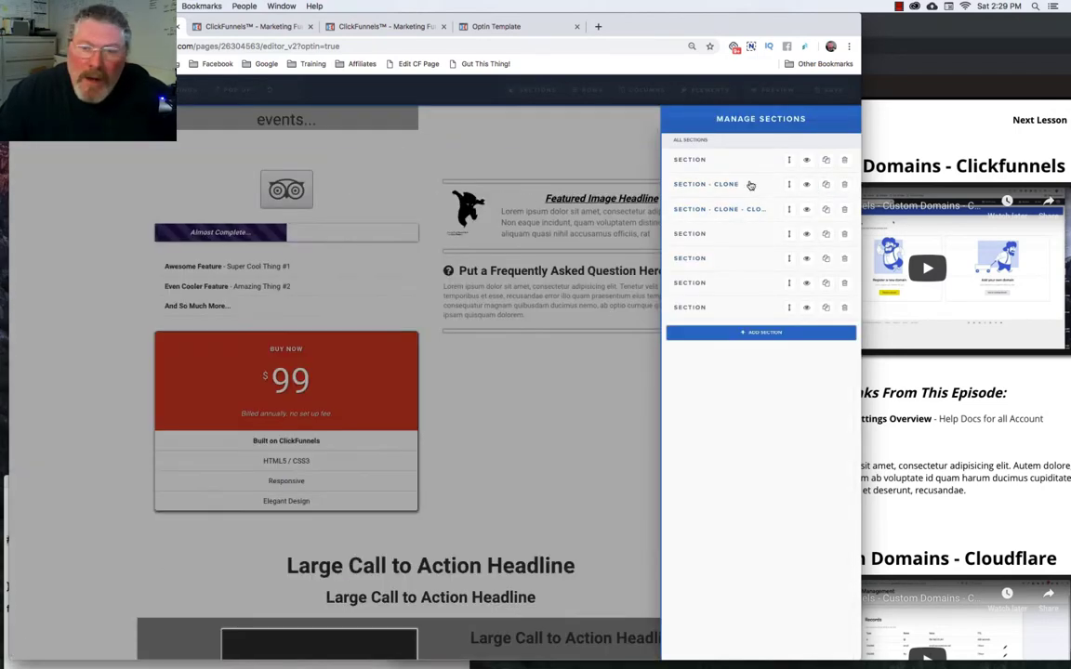
{"action": "left_click", "coordinate": [844, 187]}
{"action": "left_click", "coordinate": [532, 109]}
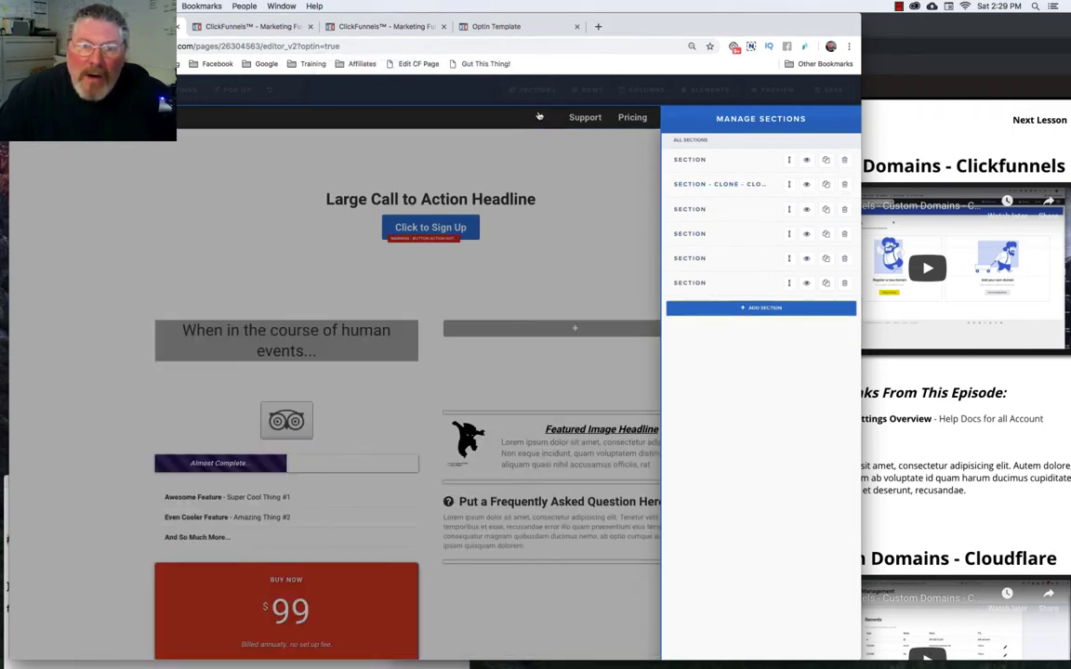
From the page's rows list, duplicate the headline row and delete the duplicate
{"action": "left_click", "coordinate": [586, 94]}
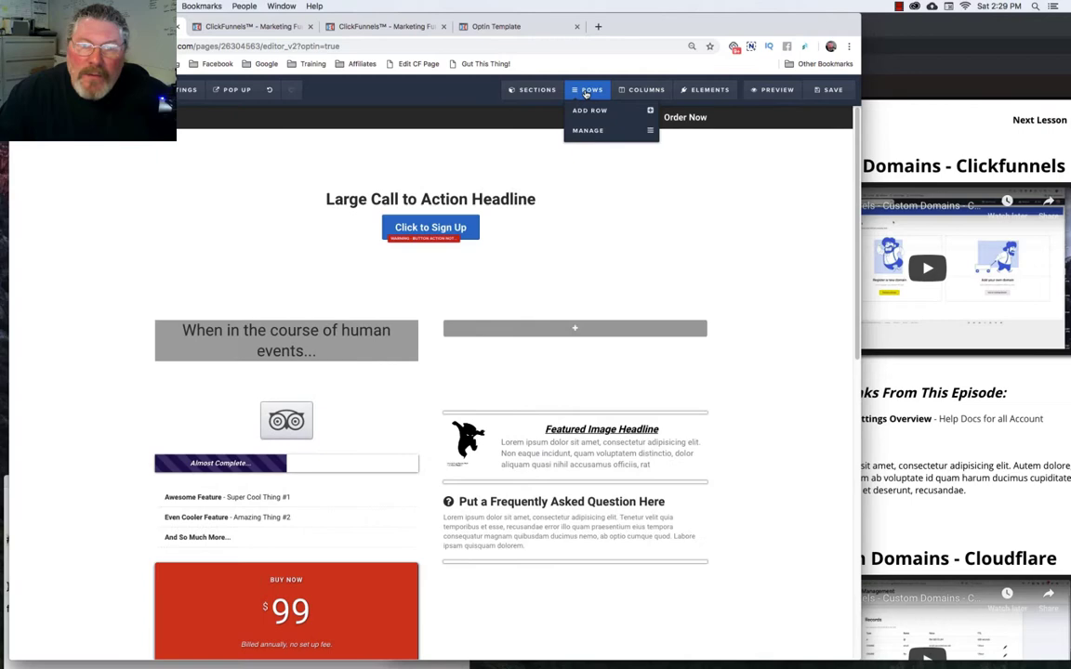
{"action": "left_click", "coordinate": [586, 131]}
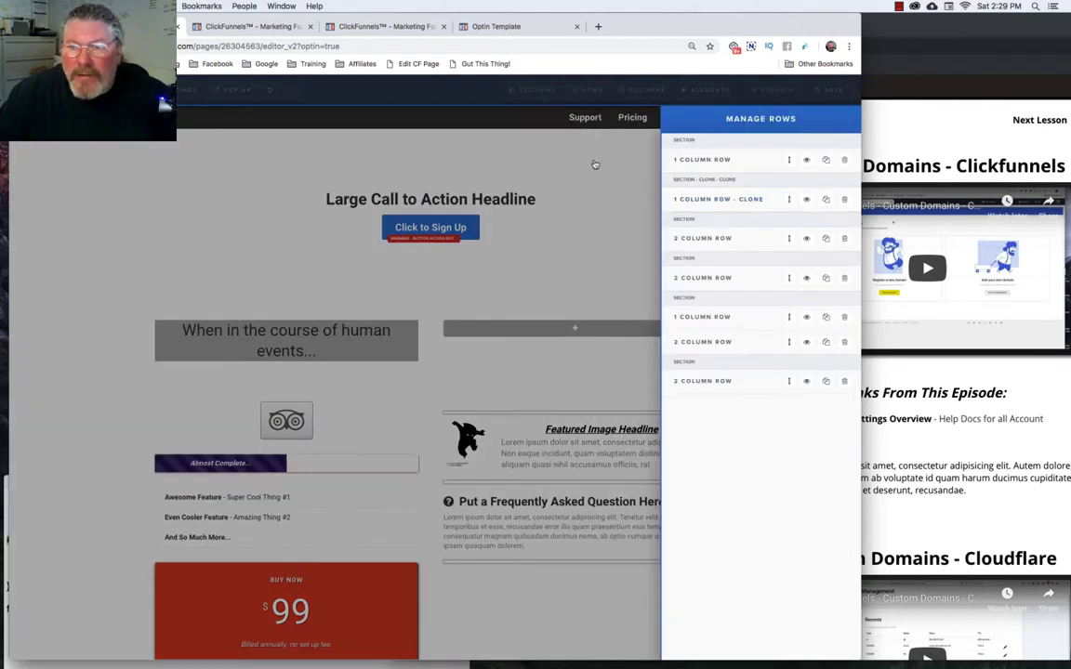
{"action": "left_click", "coordinate": [825, 199]}
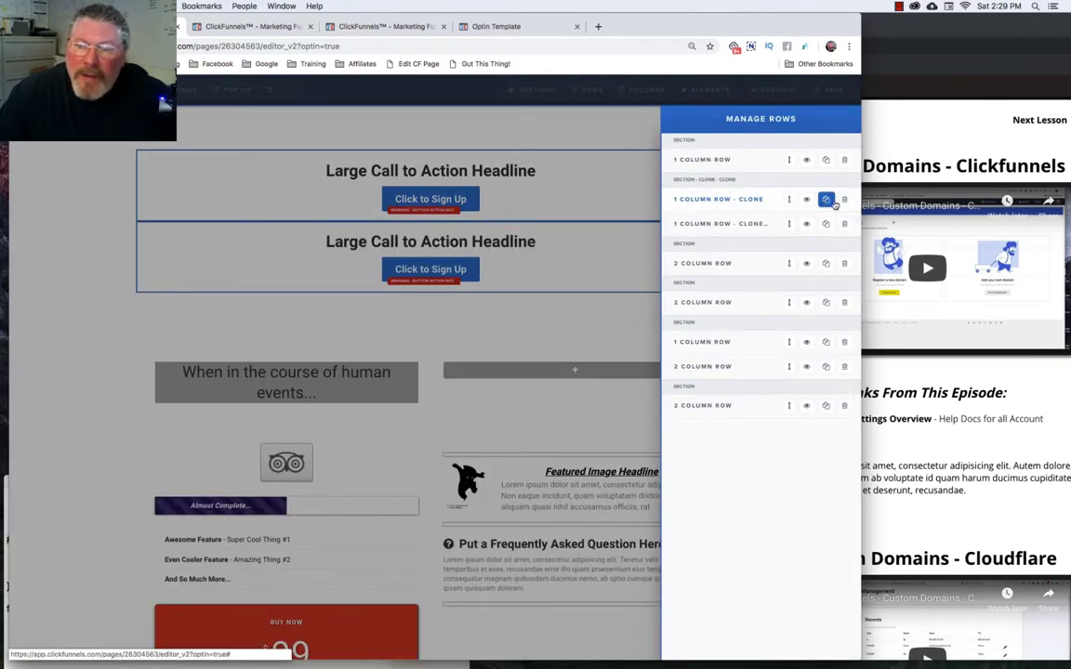
{"action": "left_click", "coordinate": [845, 200]}
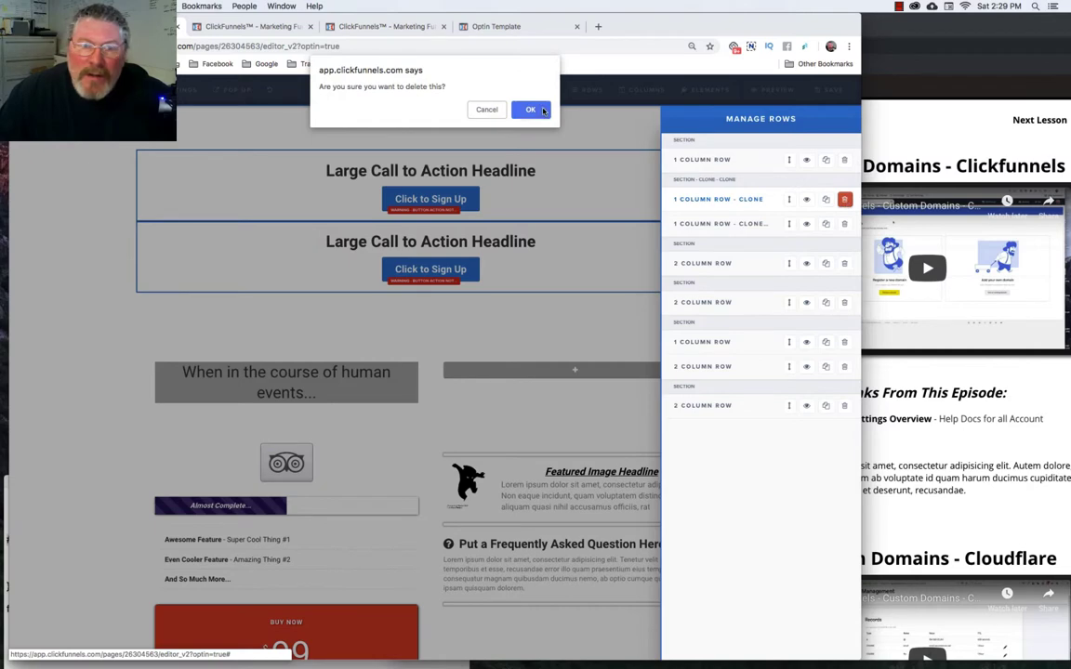
{"action": "left_click", "coordinate": [530, 110]}
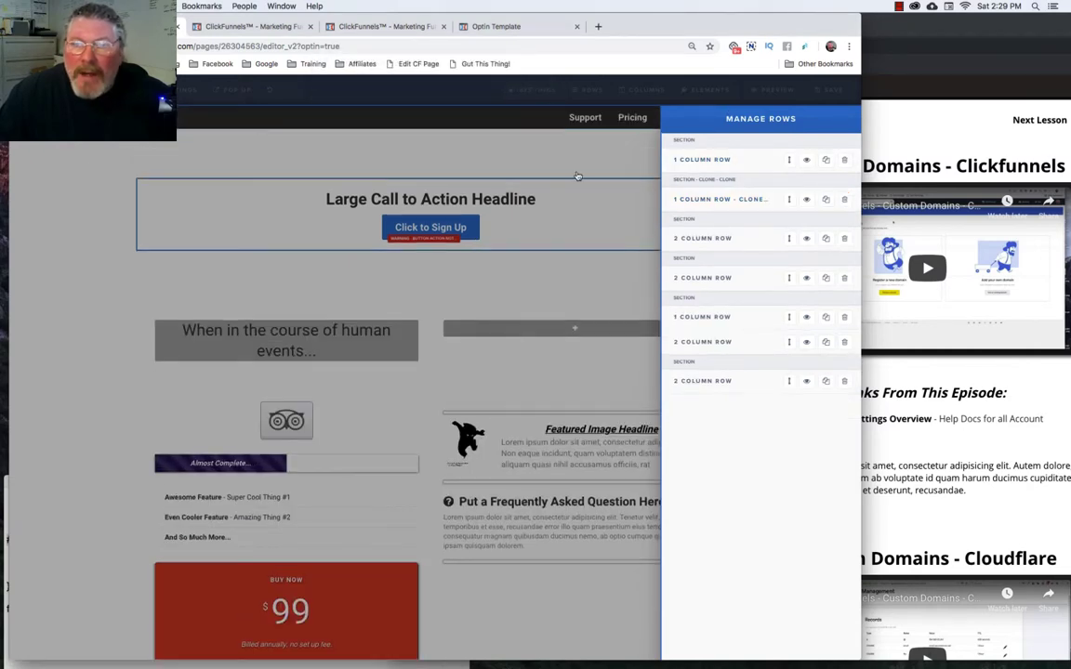
From the elements list, duplicate the Click to Sign Up button and delete the copy
{"action": "left_click", "coordinate": [705, 89]}
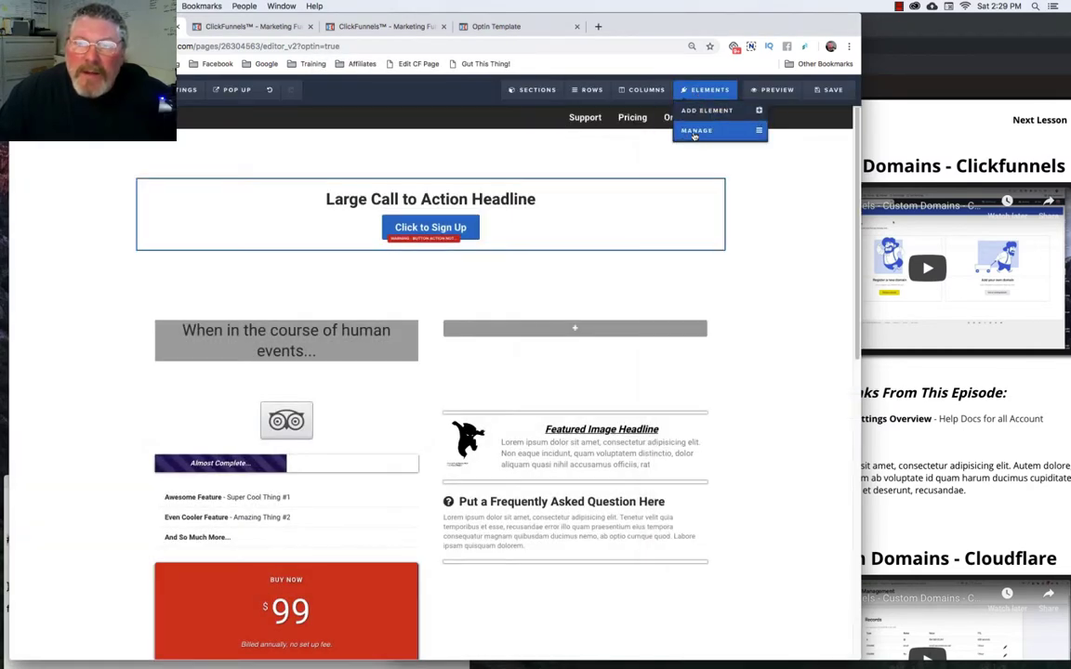
{"action": "left_click", "coordinate": [696, 132]}
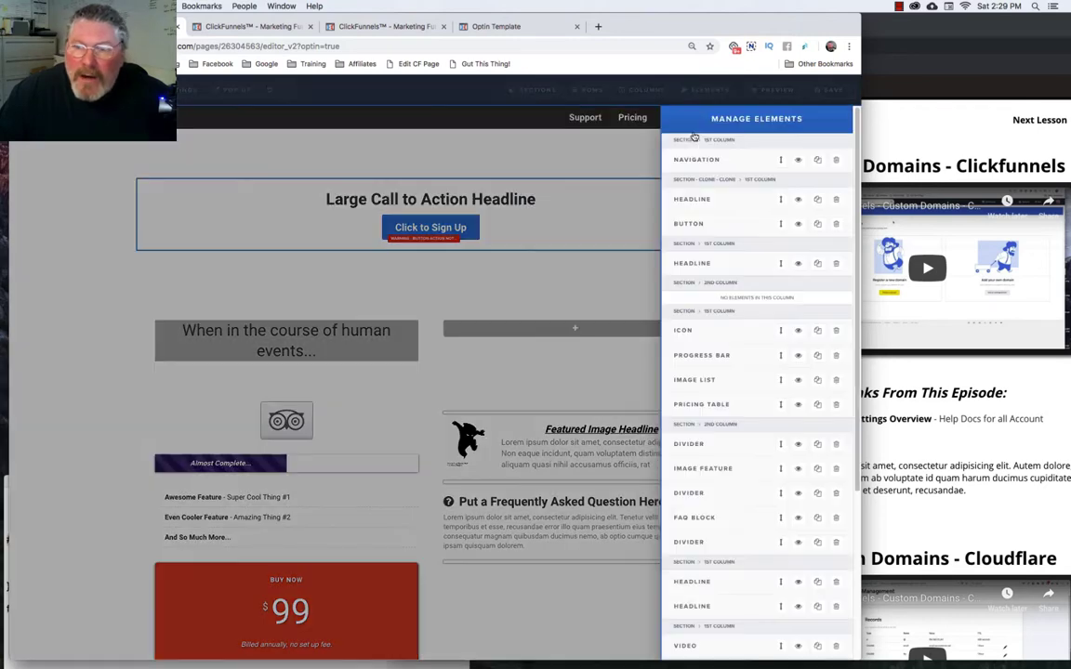
{"action": "scroll", "coordinate": [772, 212], "scroll_direction": "down", "scroll_amount": 1}
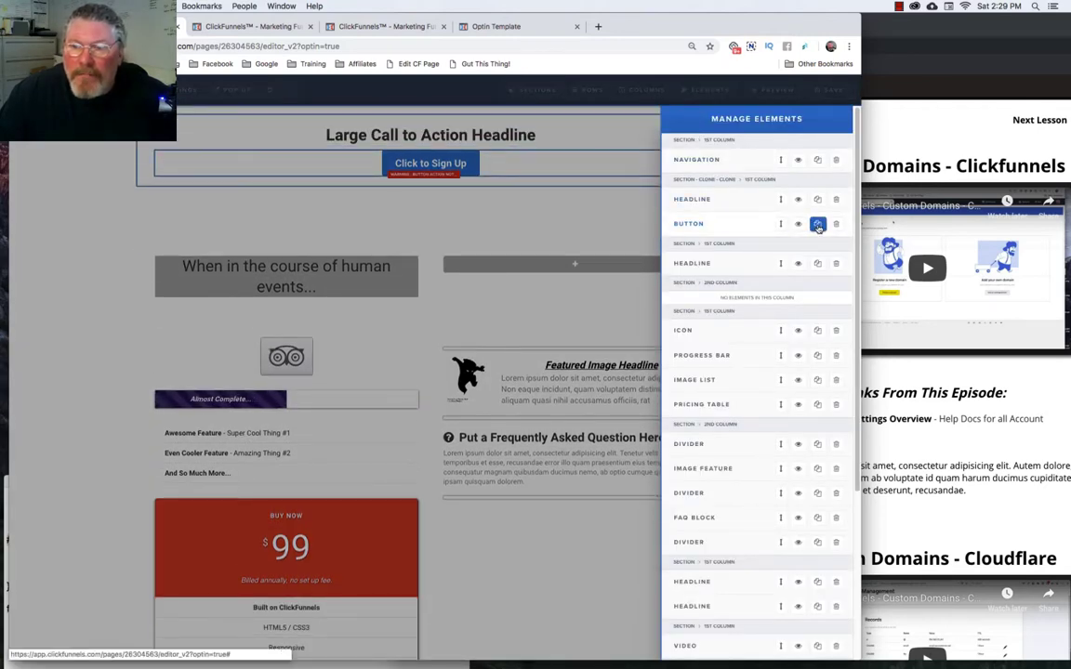
{"action": "left_click", "coordinate": [818, 226]}
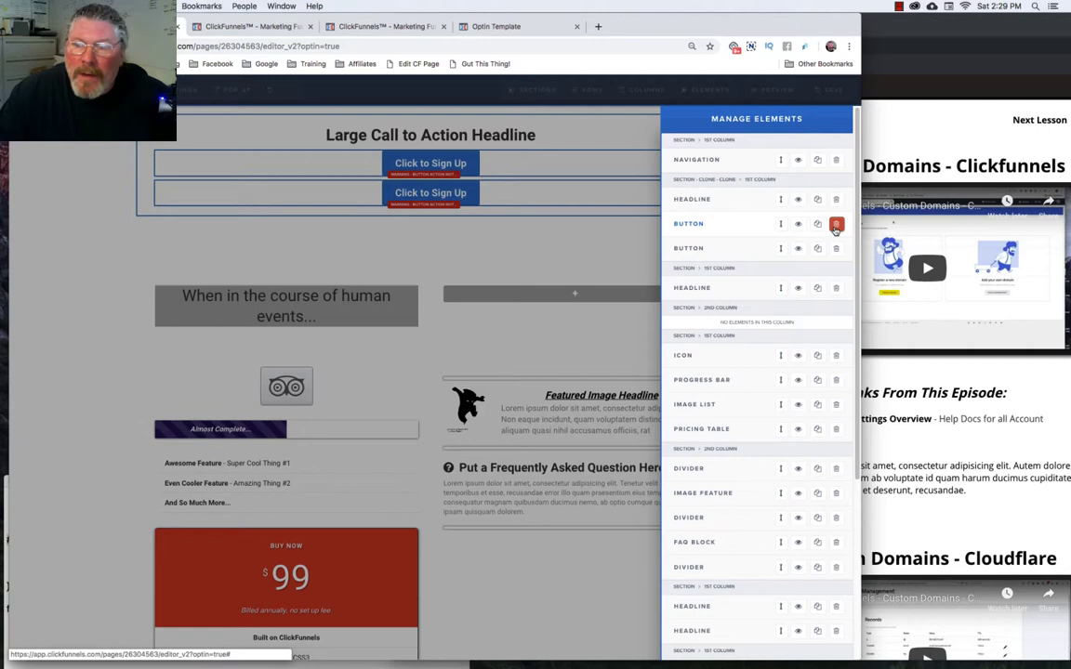
{"action": "left_click", "coordinate": [836, 227]}
{"action": "left_click", "coordinate": [530, 111]}
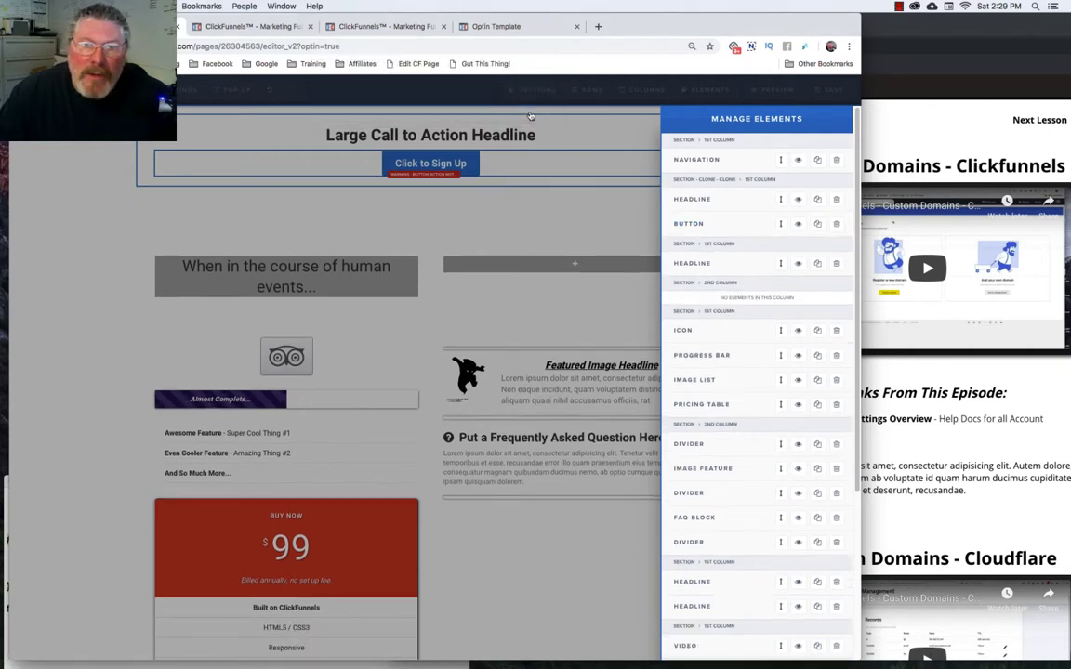
{"action": "left_click", "coordinate": [636, 96]}
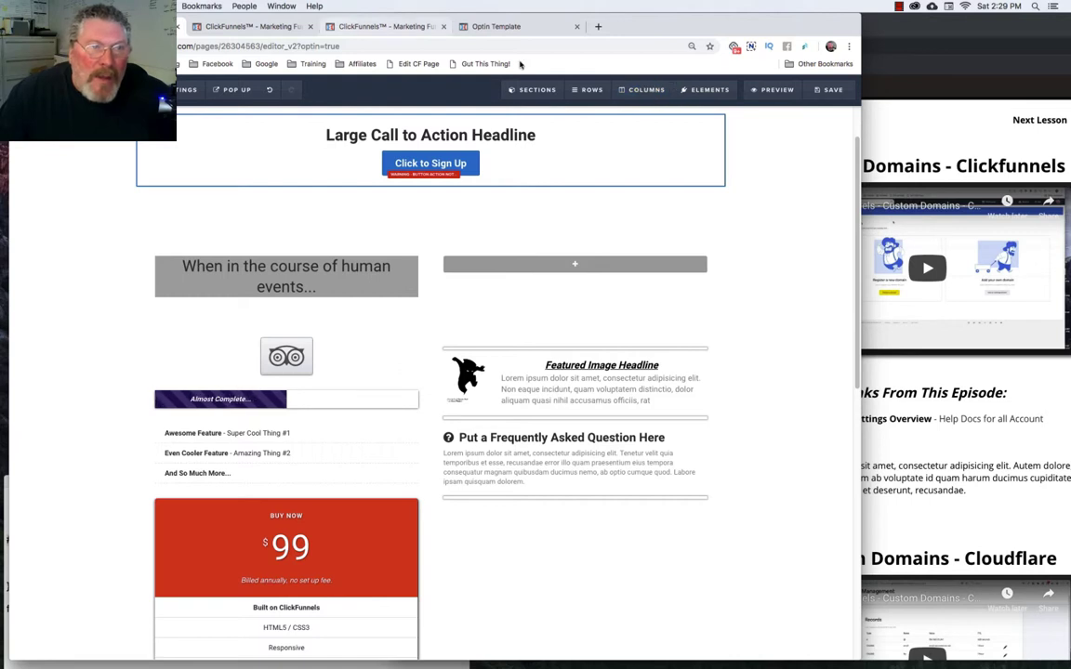
Clone the Sales Page funnel step and add the copy to the funnel
{"action": "left_click", "coordinate": [254, 28]}
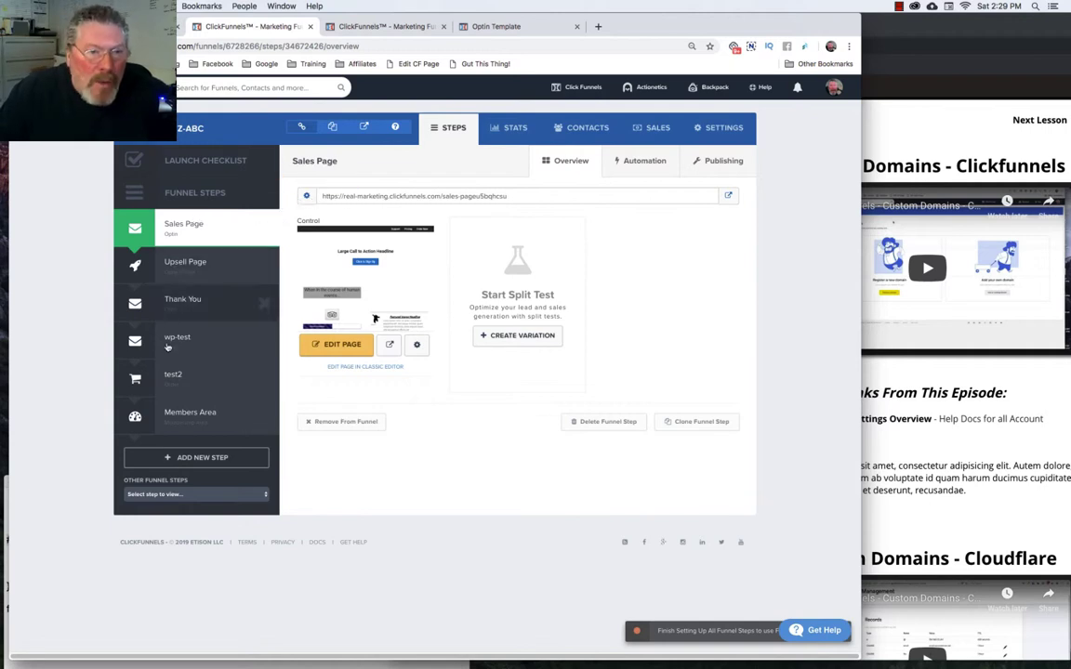
{"action": "left_click", "coordinate": [698, 423]}
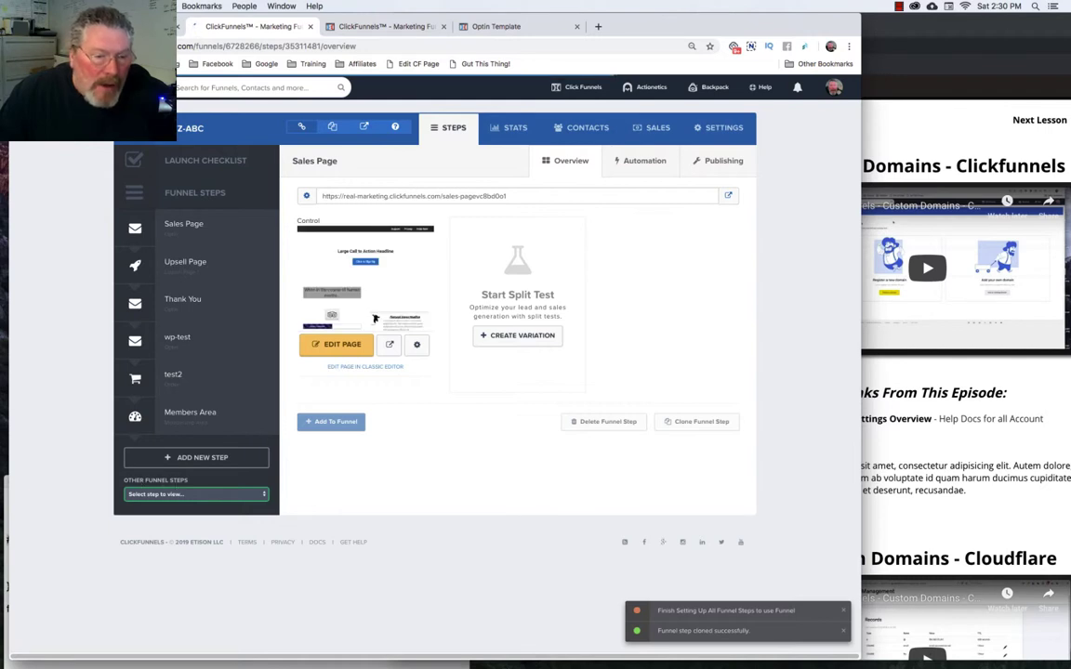
{"action": "left_click", "coordinate": [193, 495]}
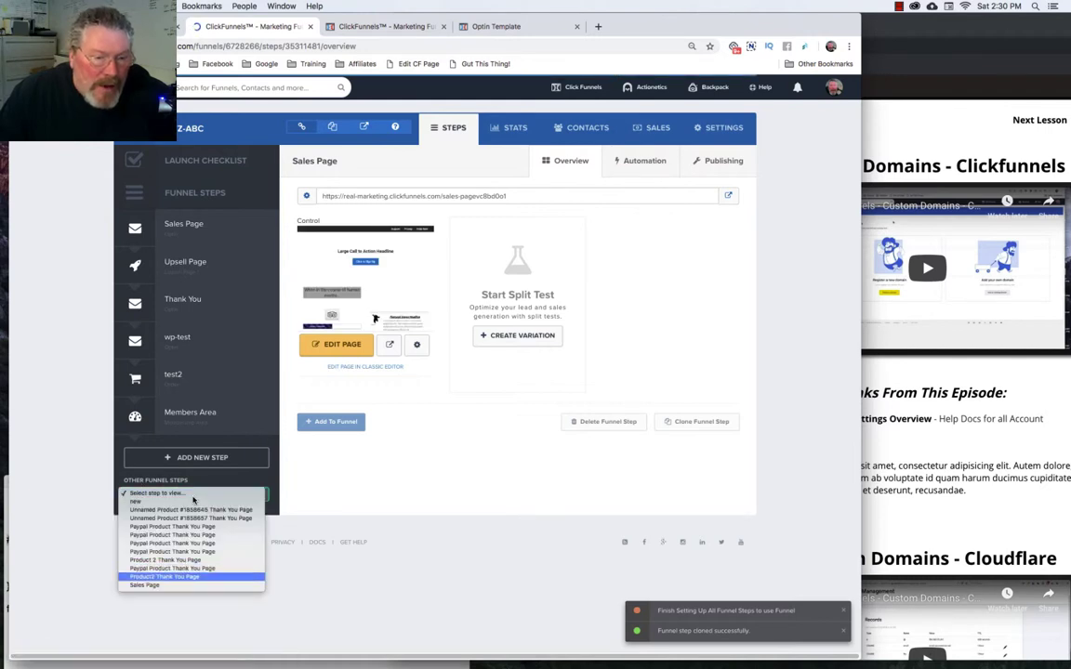
{"action": "left_click", "coordinate": [165, 585]}
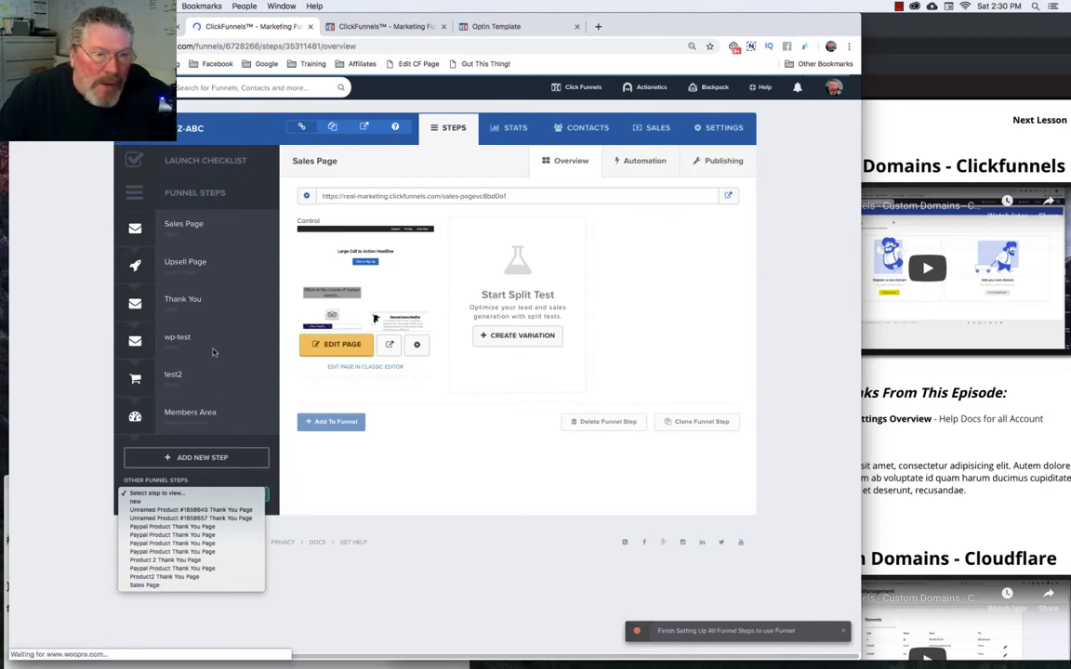
{"action": "left_click", "coordinate": [328, 424]}
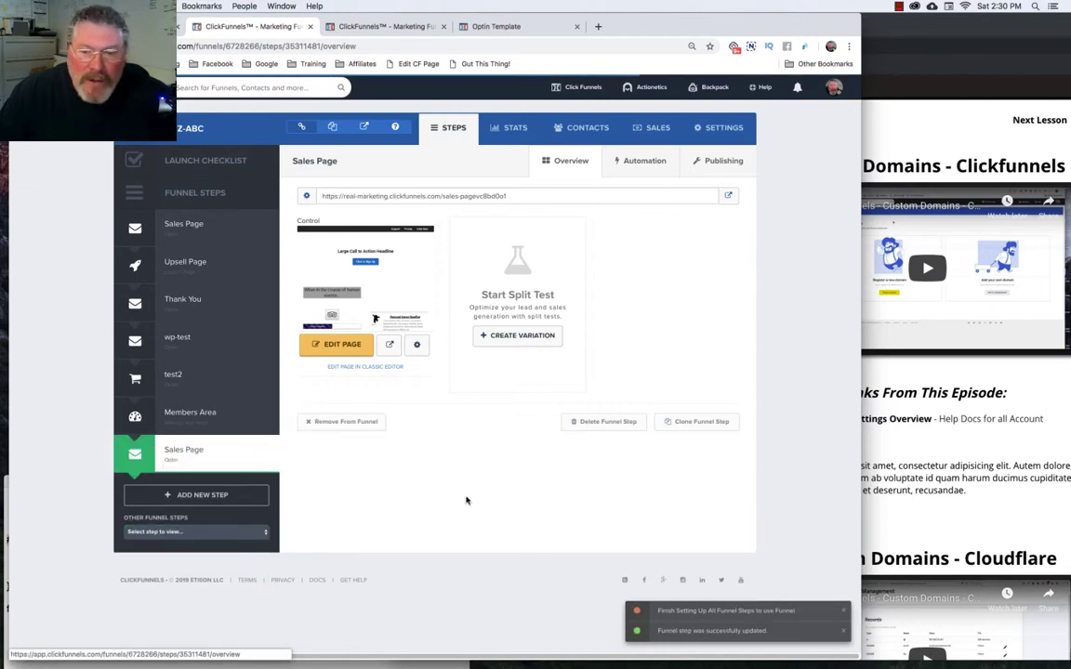
Delete the cloned Sales Page step, confirming the deletion
{"action": "left_click", "coordinate": [598, 423]}
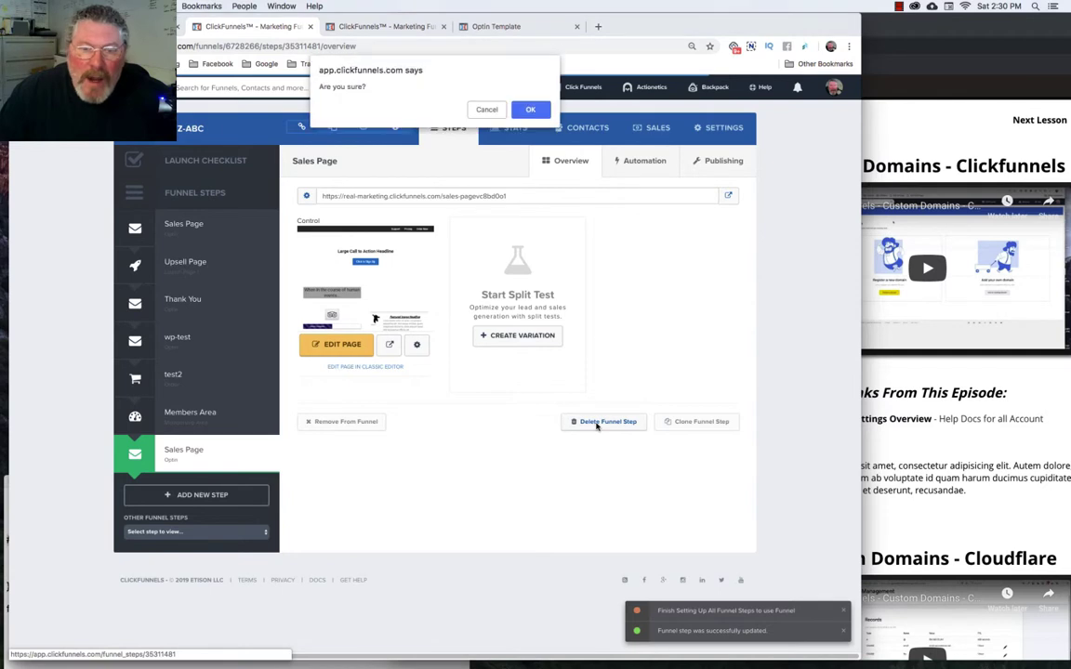
{"action": "left_click", "coordinate": [544, 113]}
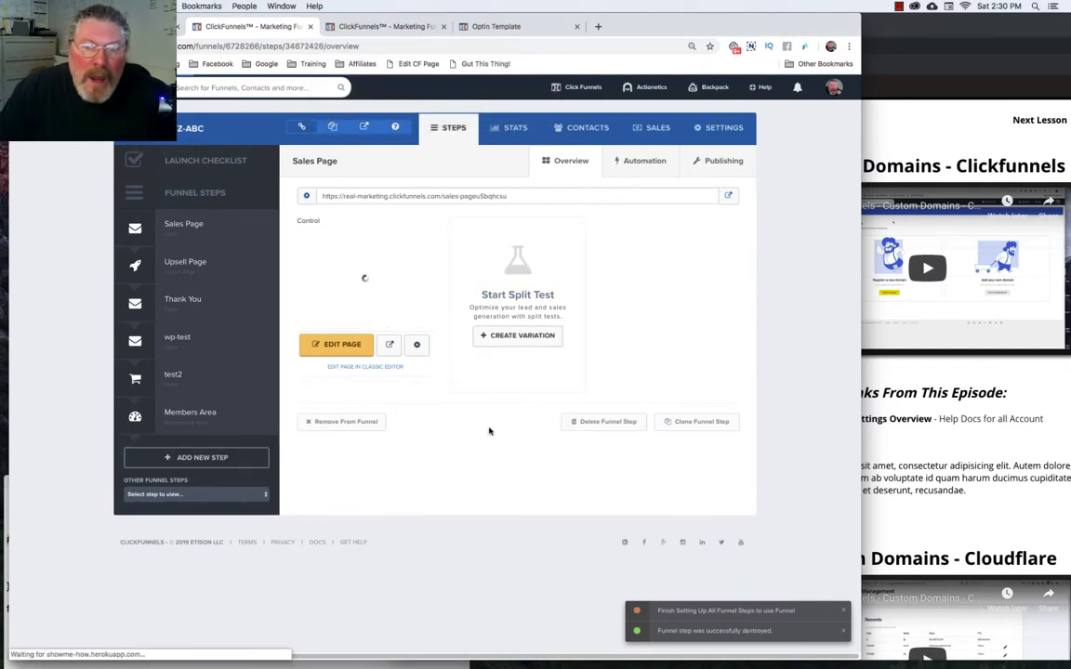
{"action": "left_click", "coordinate": [718, 130]}
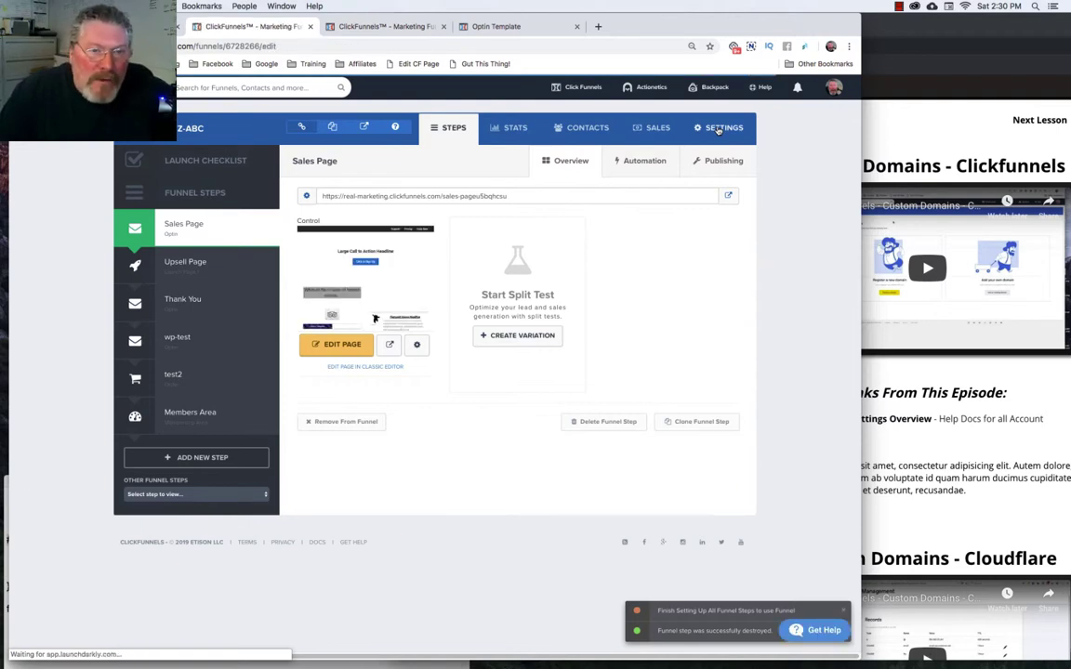
Clone the xyz-abc funnel from settings and open Copy of xyz-abc's Sales Page step
{"action": "left_click", "coordinate": [718, 129]}
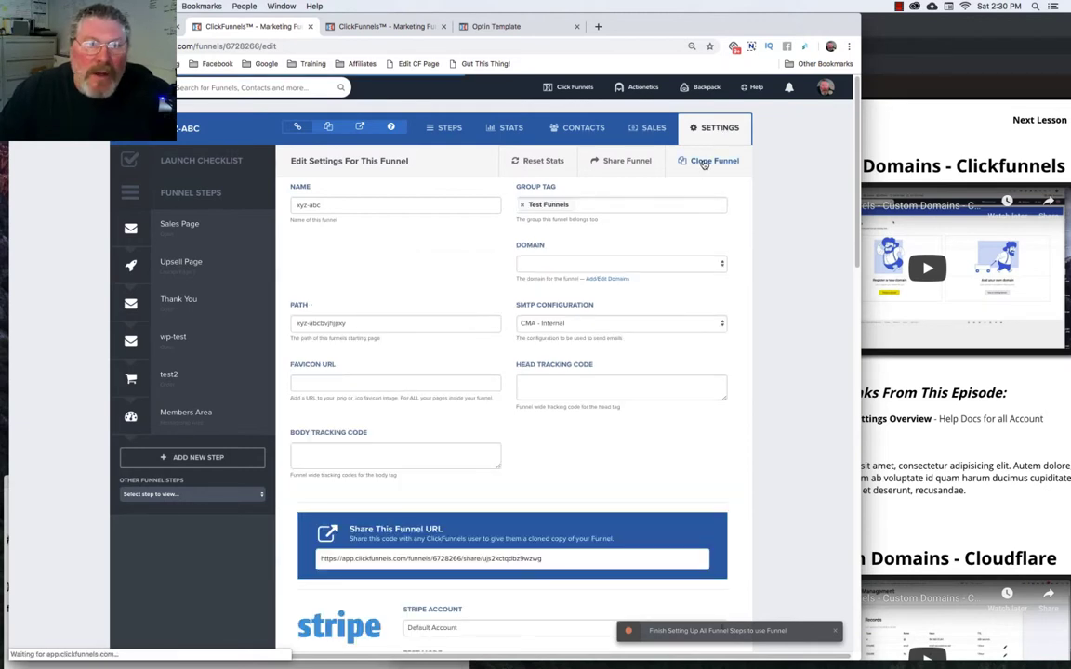
{"action": "left_click", "coordinate": [703, 162]}
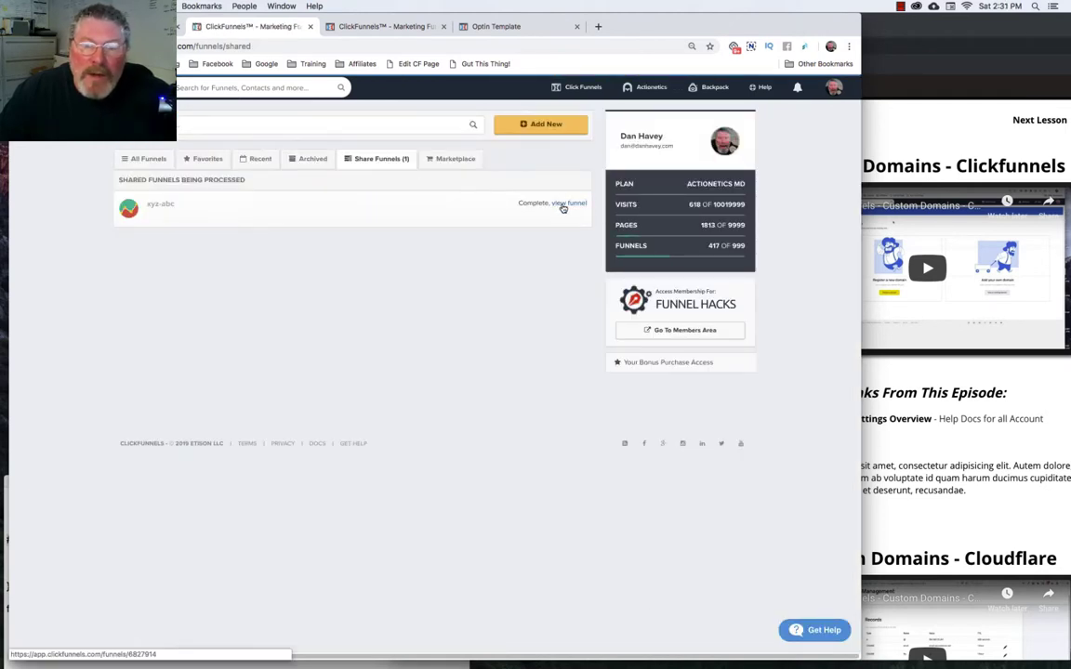
{"action": "left_click", "coordinate": [563, 207]}
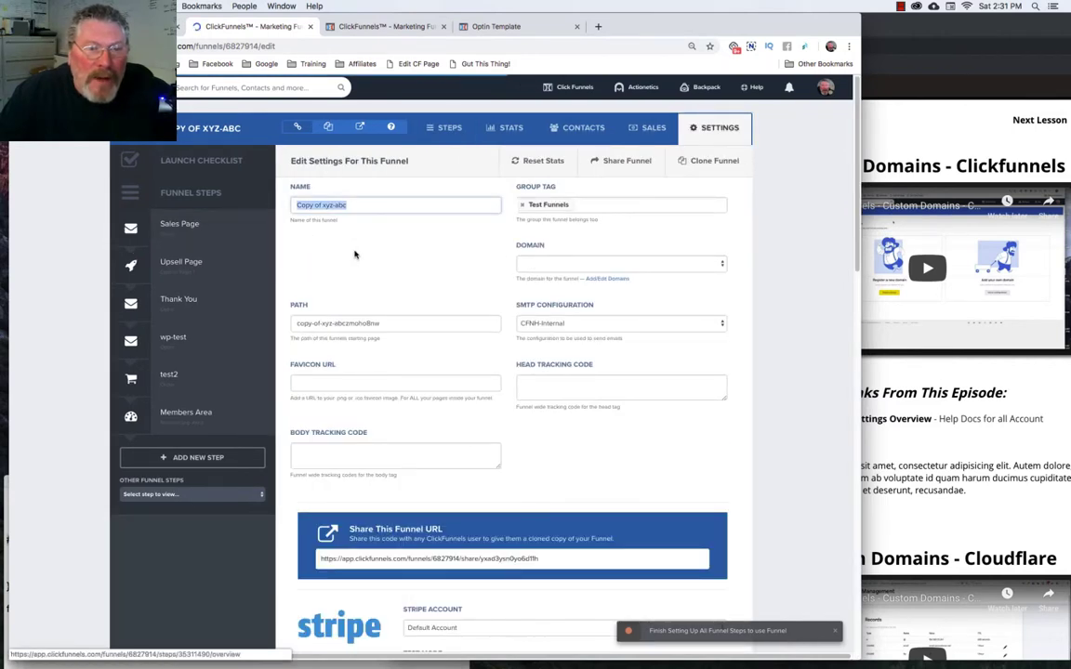
{"action": "left_click", "coordinate": [179, 226]}
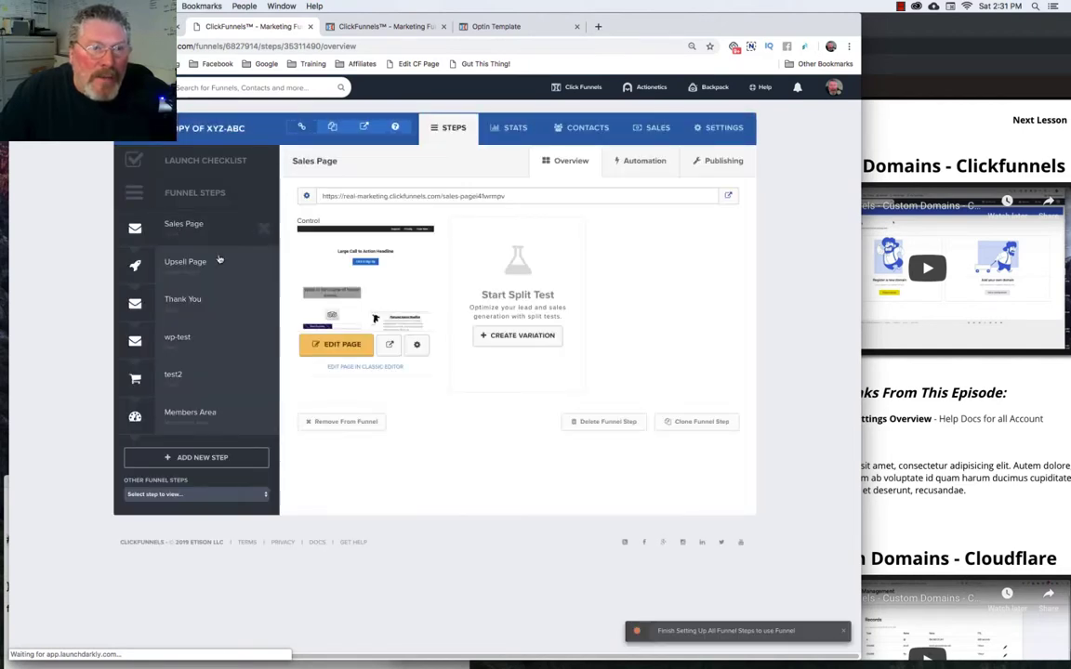
In the Sales Page editor, save the top section as personal template 'Test XYZ Section'
{"action": "left_click", "coordinate": [341, 347]}
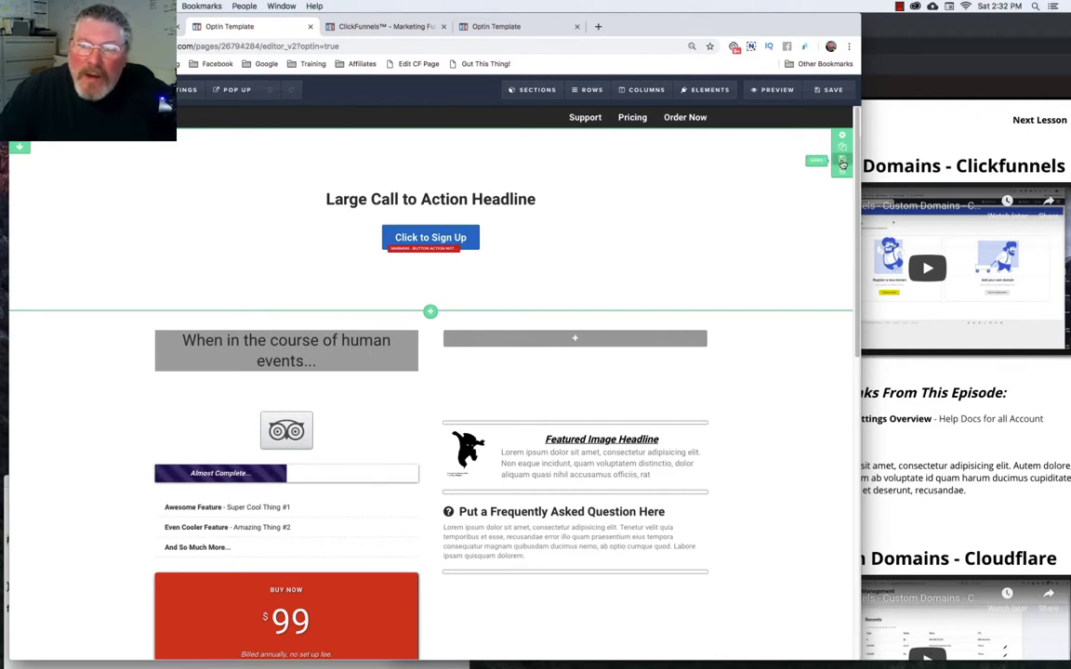
{"action": "left_click", "coordinate": [842, 164]}
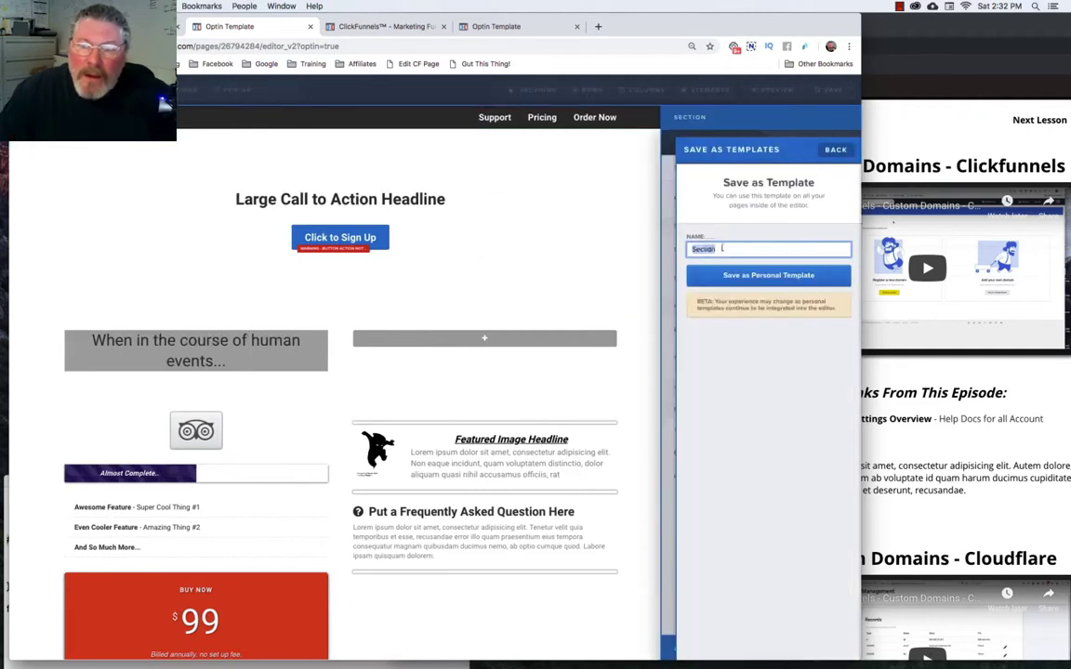
{"action": "left_click", "coordinate": [722, 248]}
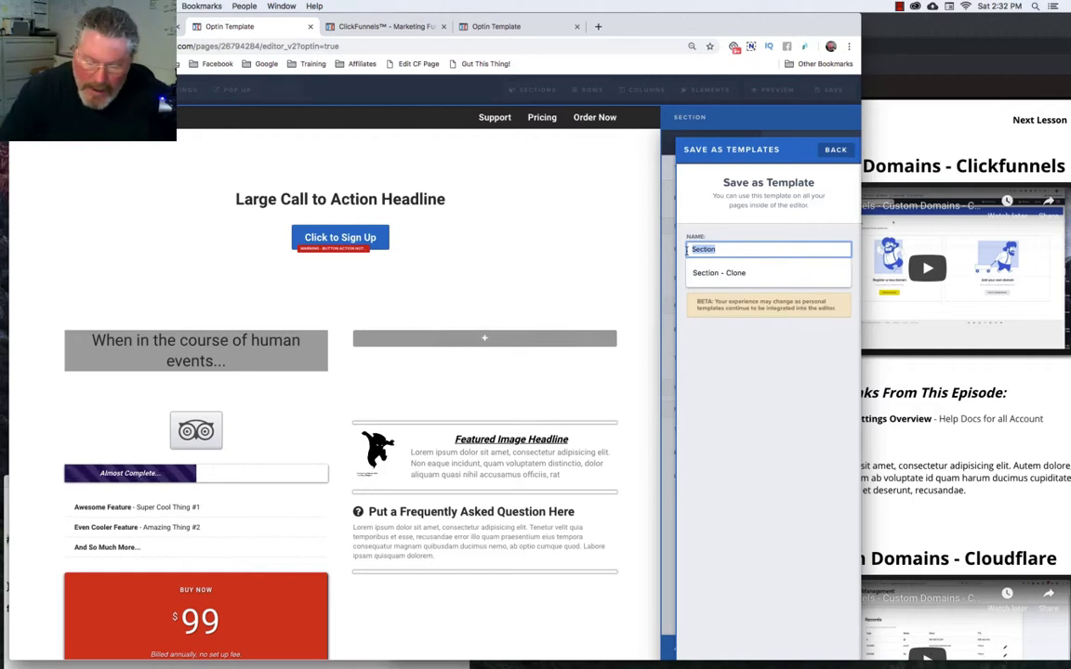
{"action": "type", "text": "Tes"}
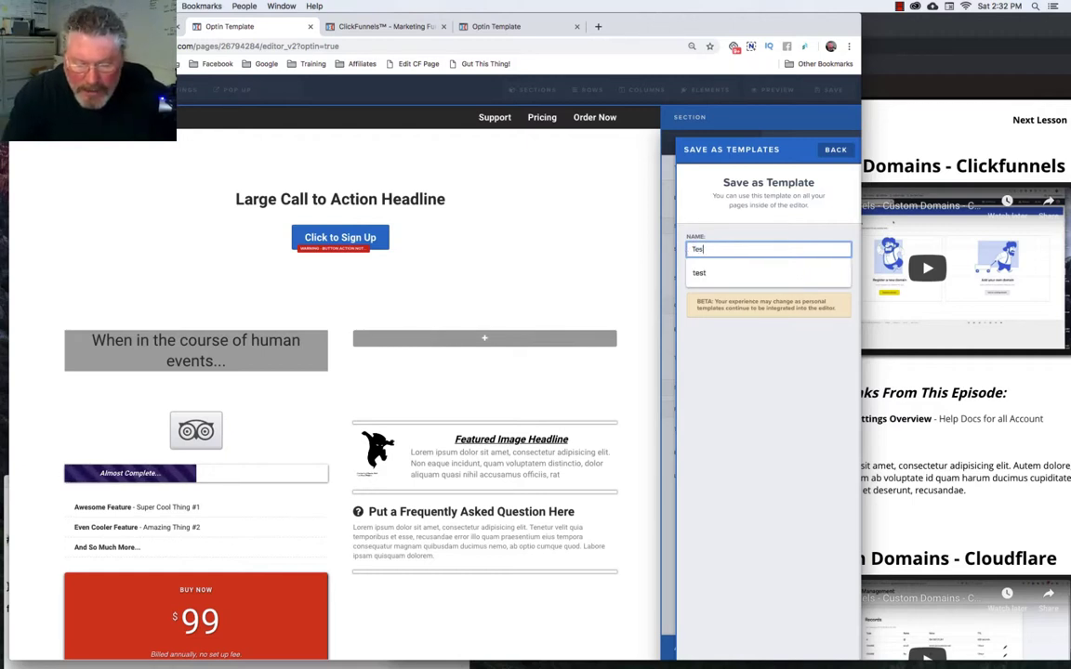
{"action": "type", "text": "t XYZ"}
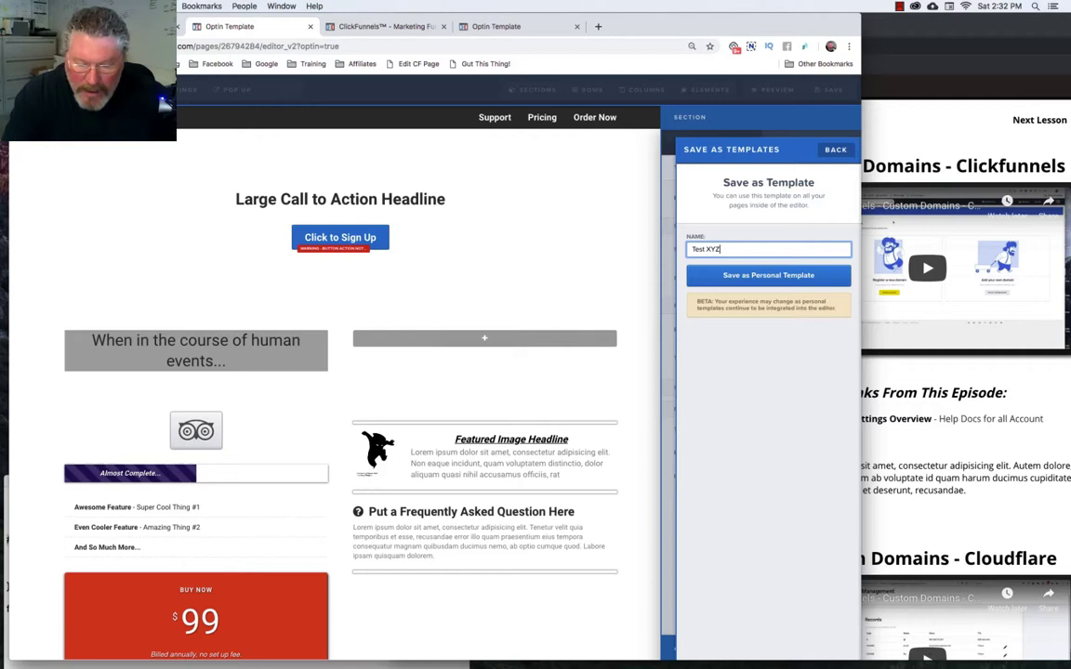
{"action": "type", "text": " Section"}
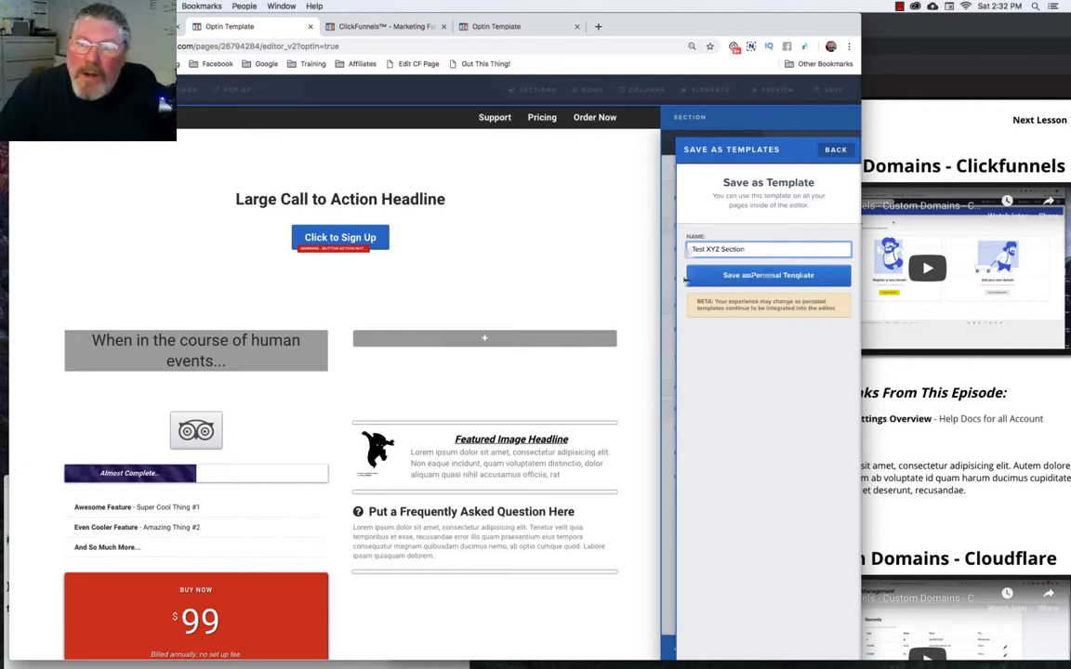
{"action": "left_click", "coordinate": [726, 281]}
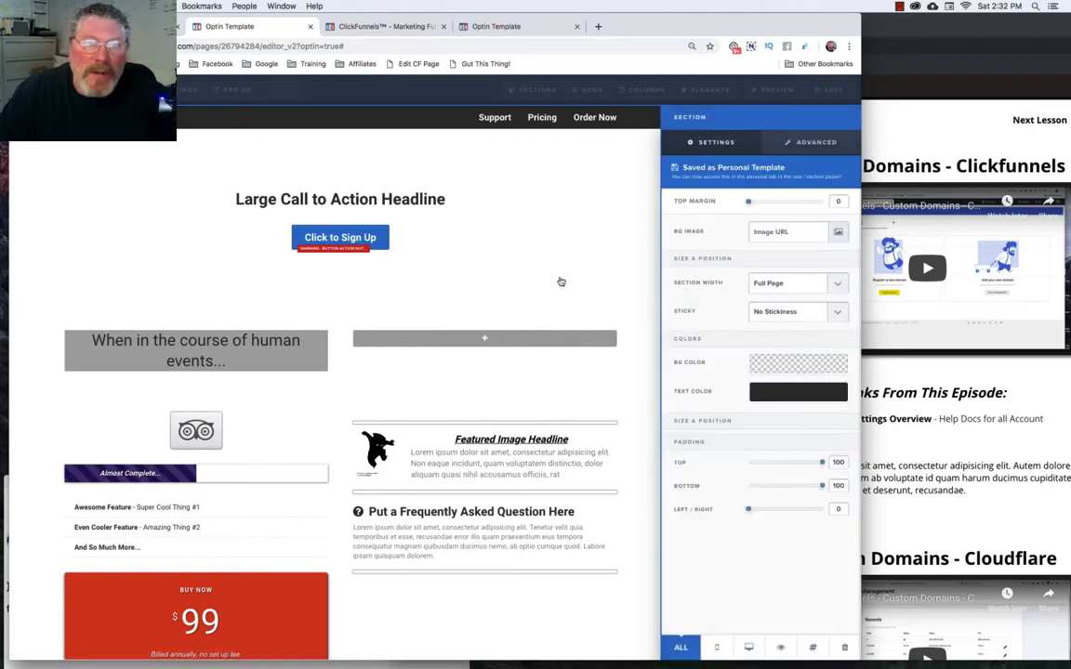
Insert Test XYZ Section from My Sections above the headline section on the other optin page
{"action": "left_click", "coordinate": [508, 28]}
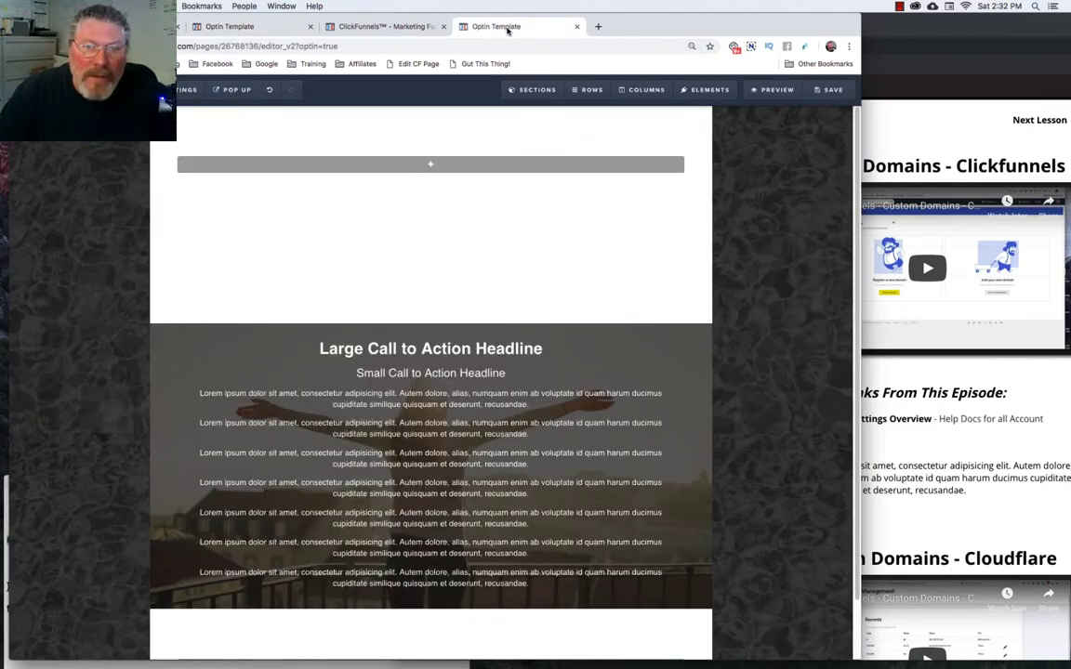
{"action": "scroll", "coordinate": [529, 136], "scroll_direction": "down", "scroll_amount": 1}
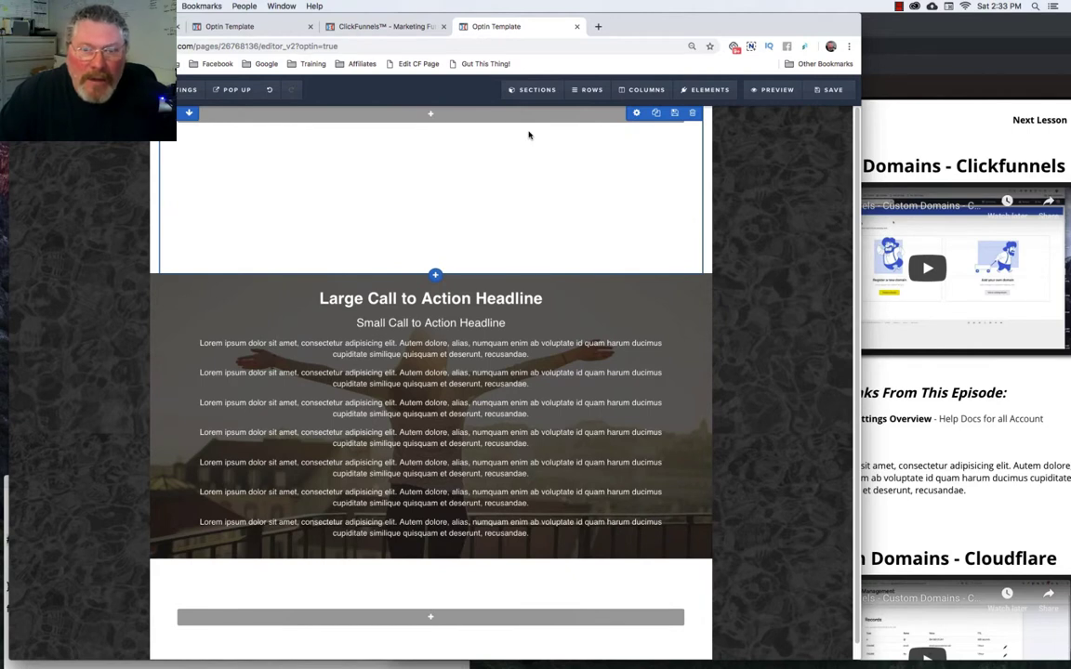
{"action": "mouse_move", "coordinate": [534, 96]}
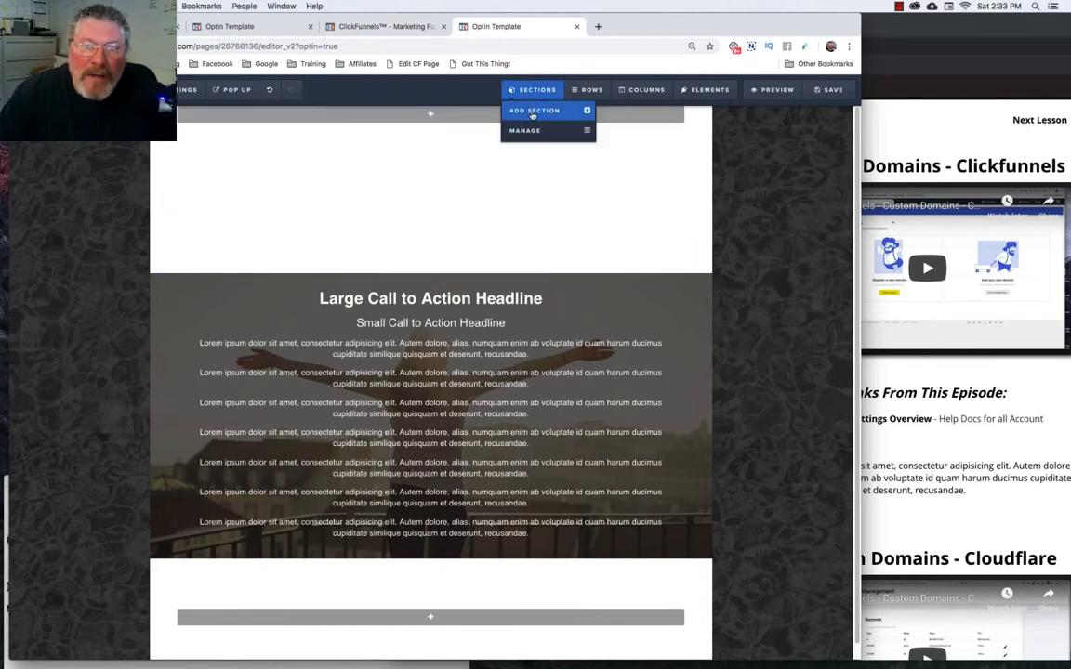
{"action": "left_click", "coordinate": [532, 112]}
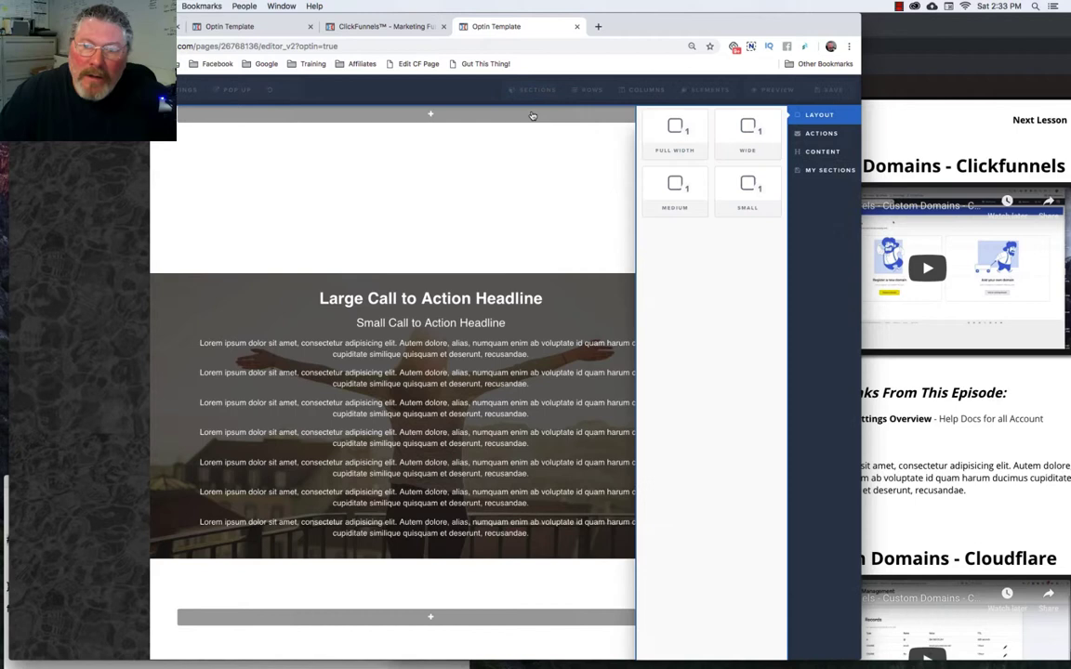
{"action": "left_click", "coordinate": [822, 173]}
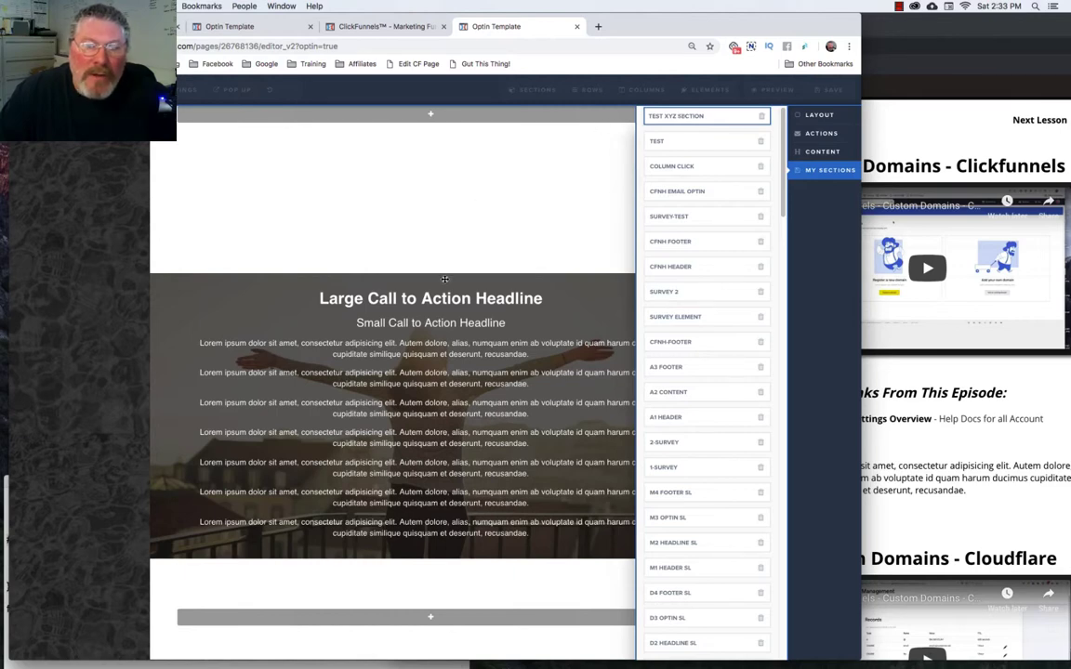
{"action": "left_click_drag", "start_coordinate": [444, 279], "coordinate": [457, 212]}
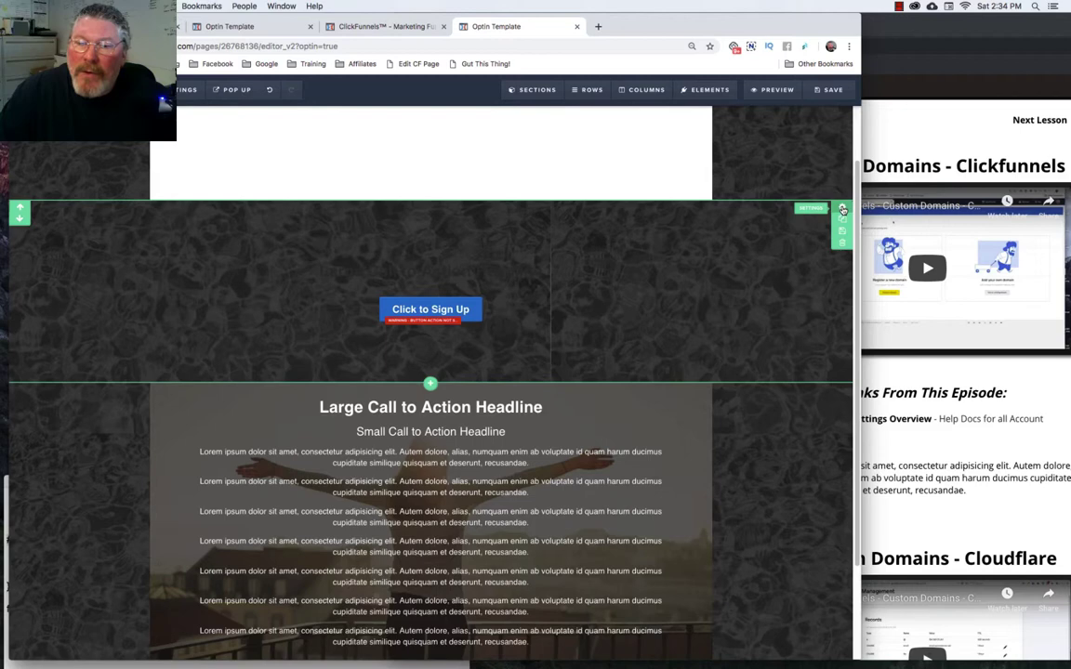
Set the inserted section's background color to white
{"action": "left_click", "coordinate": [843, 210]}
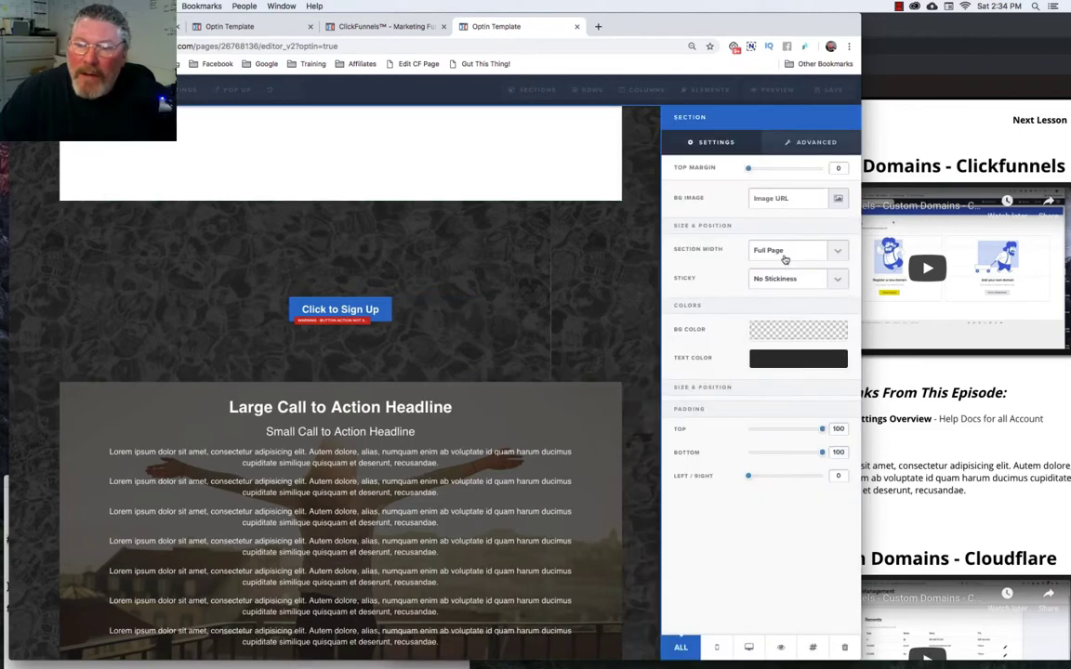
{"action": "left_click", "coordinate": [782, 328]}
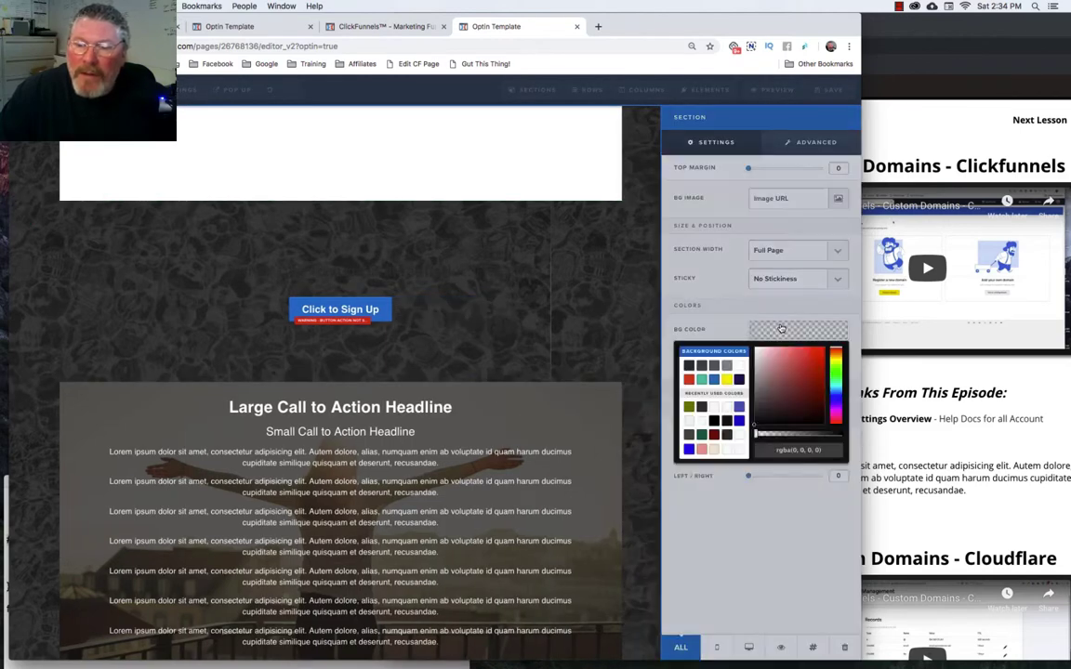
{"action": "left_click", "coordinate": [739, 366]}
{"action": "left_click", "coordinate": [560, 283]}
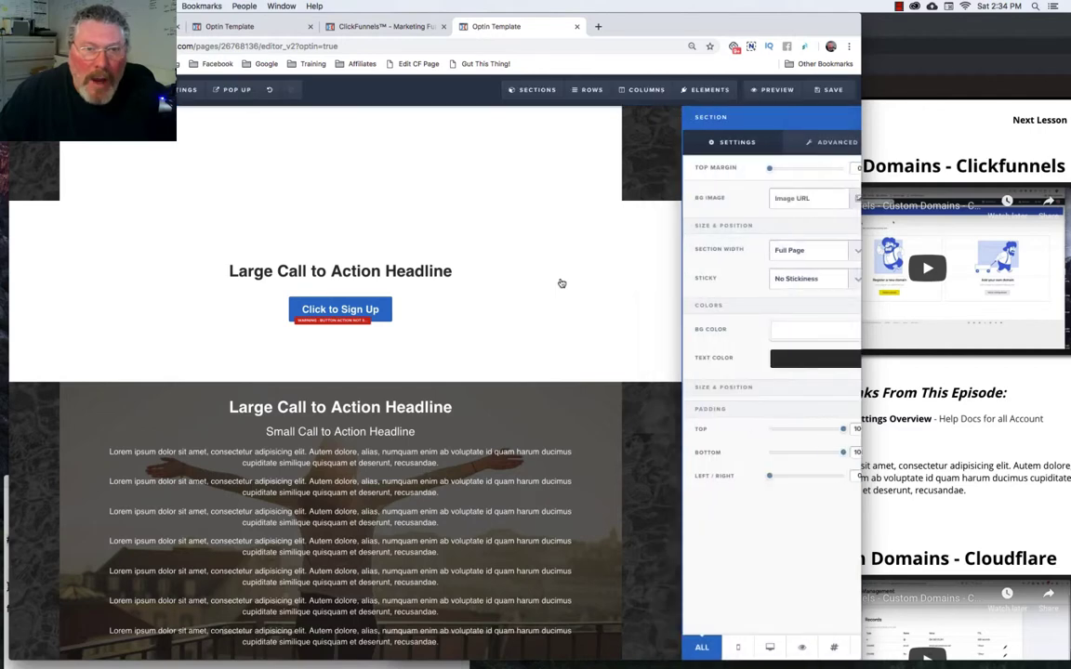
On the original optin page, save the headline-and-button row as personal template 'Test XYZ Row'
{"action": "left_click", "coordinate": [380, 27]}
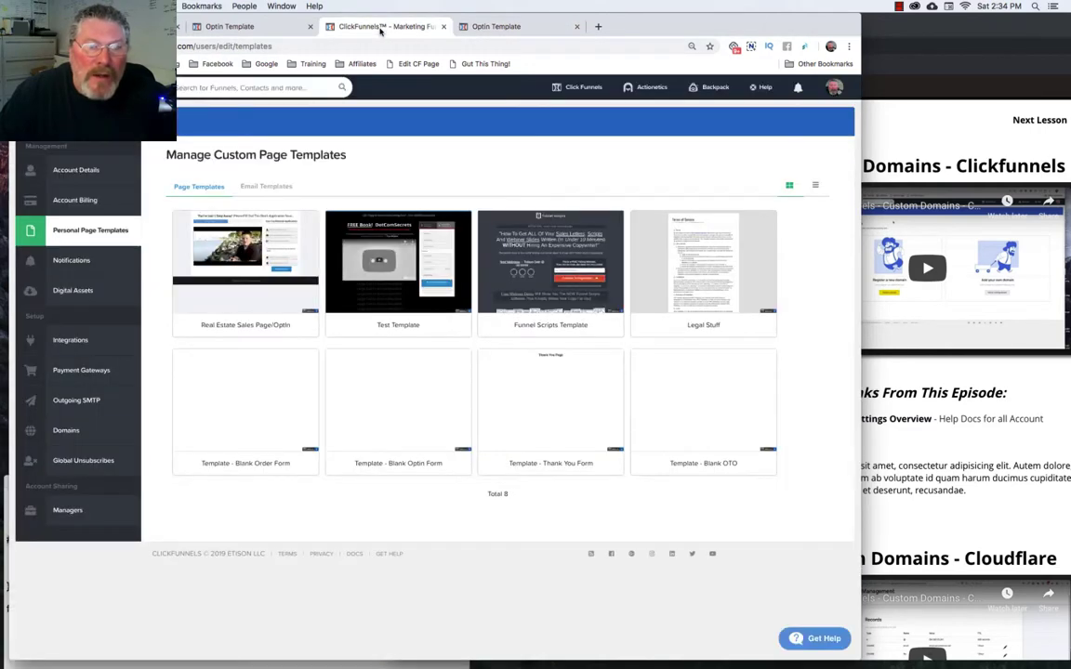
{"action": "left_click", "coordinate": [237, 27]}
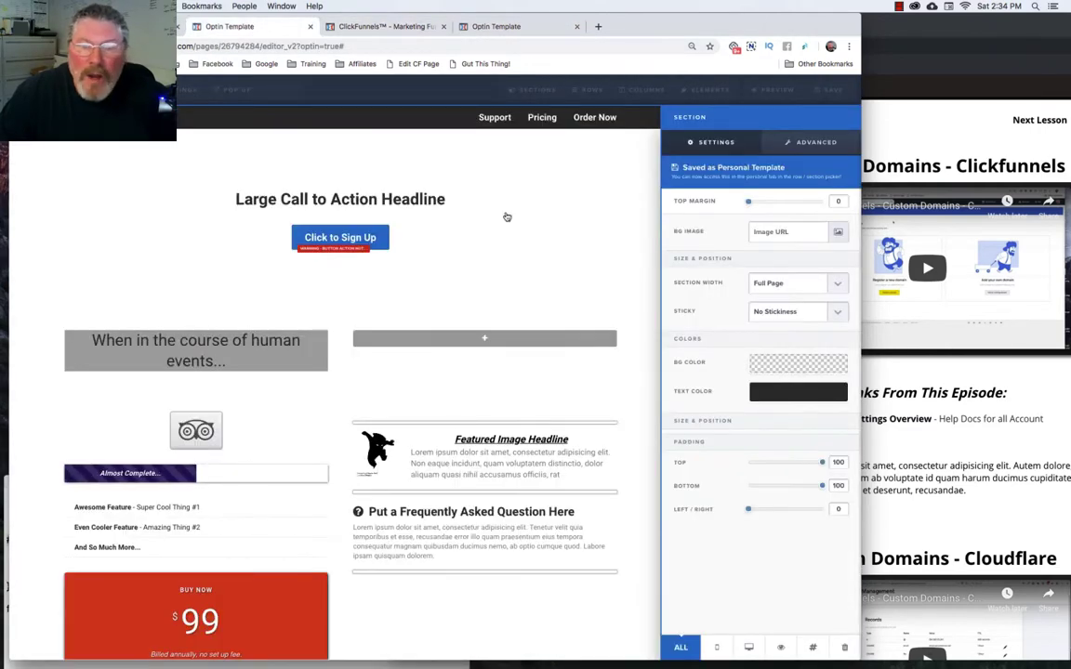
{"action": "left_click", "coordinate": [509, 217]}
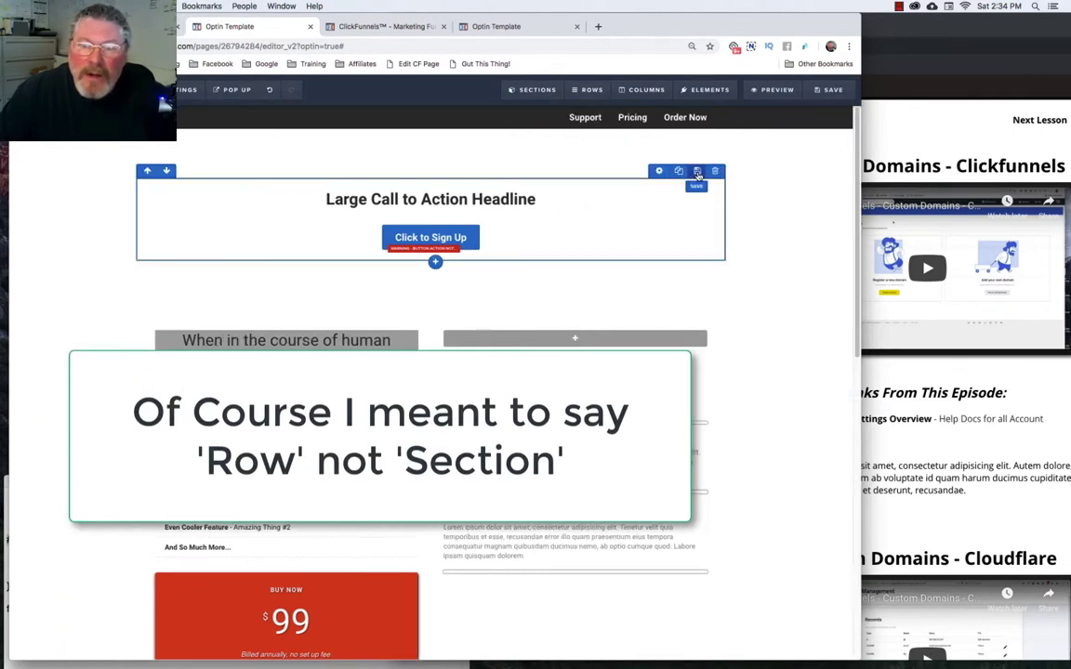
{"action": "left_click", "coordinate": [698, 173]}
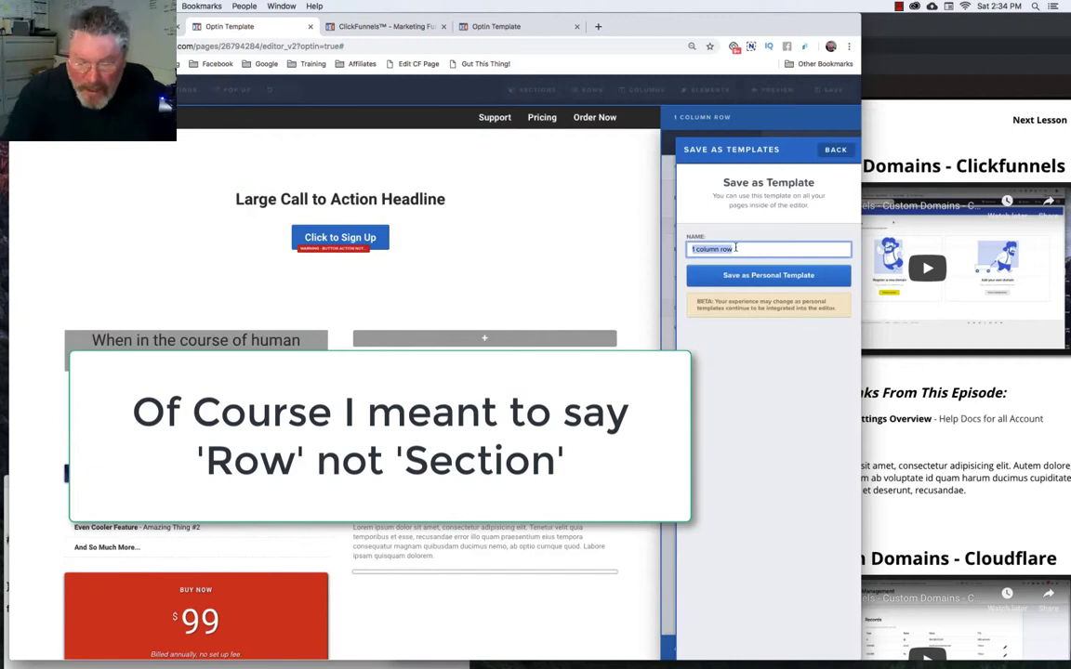
{"action": "type", "text": "Test XYZ Row"}
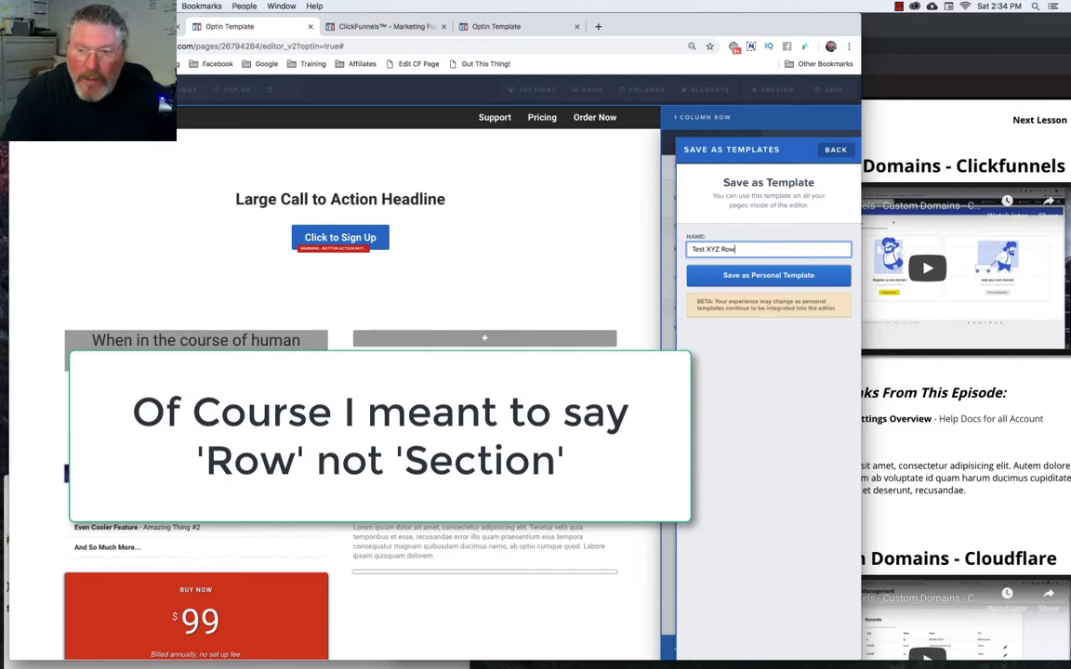
{"action": "left_click", "coordinate": [765, 278]}
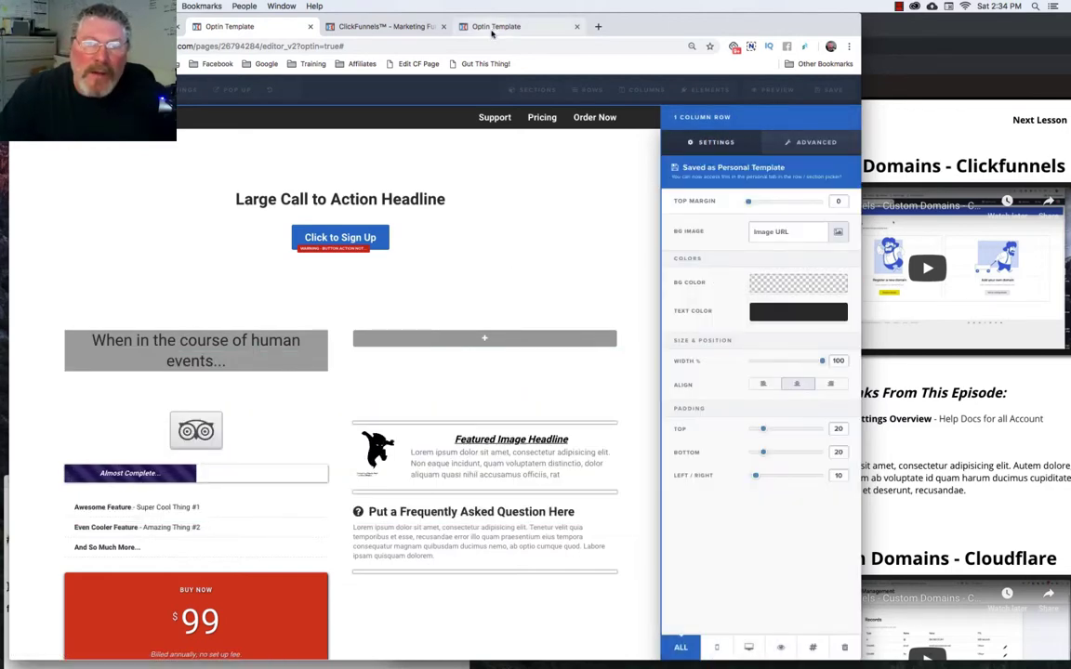
Drag TEST XYZ ROW from My Rows onto the other optin page, then return to the first editor
{"action": "left_click", "coordinate": [493, 33]}
{"action": "mouse_move", "coordinate": [587, 97]}
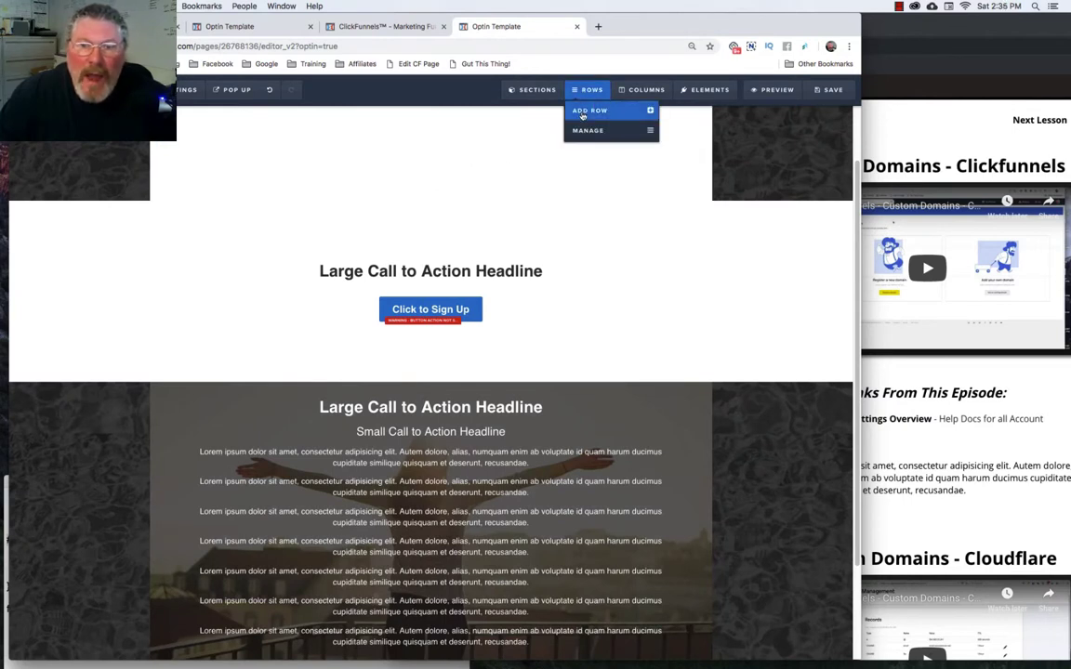
{"action": "left_click", "coordinate": [583, 112]}
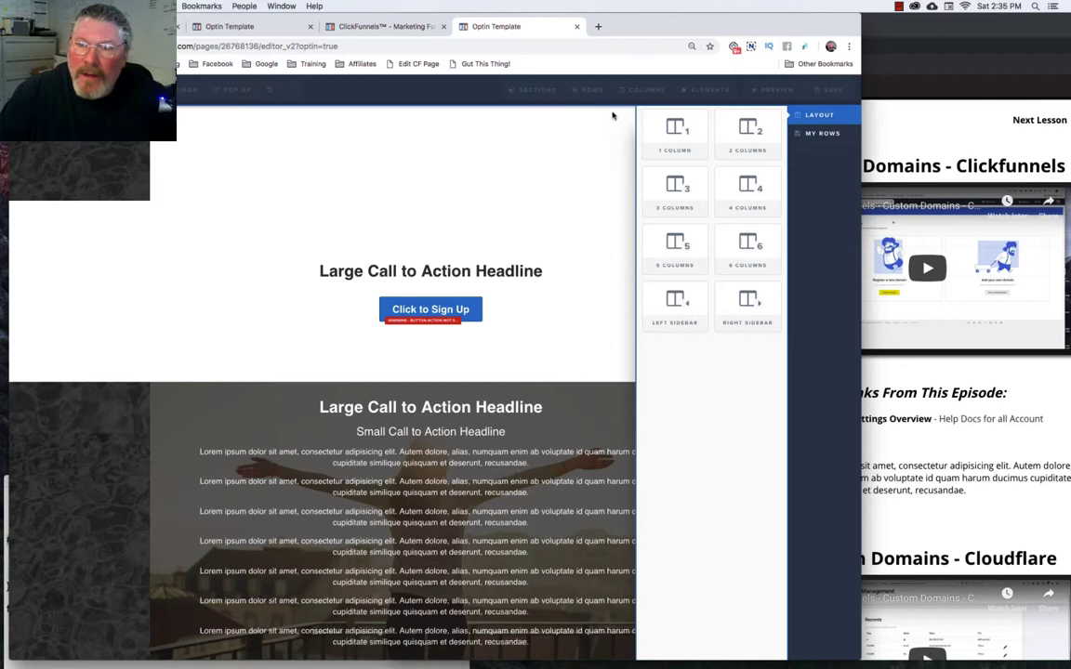
{"action": "left_click", "coordinate": [816, 134]}
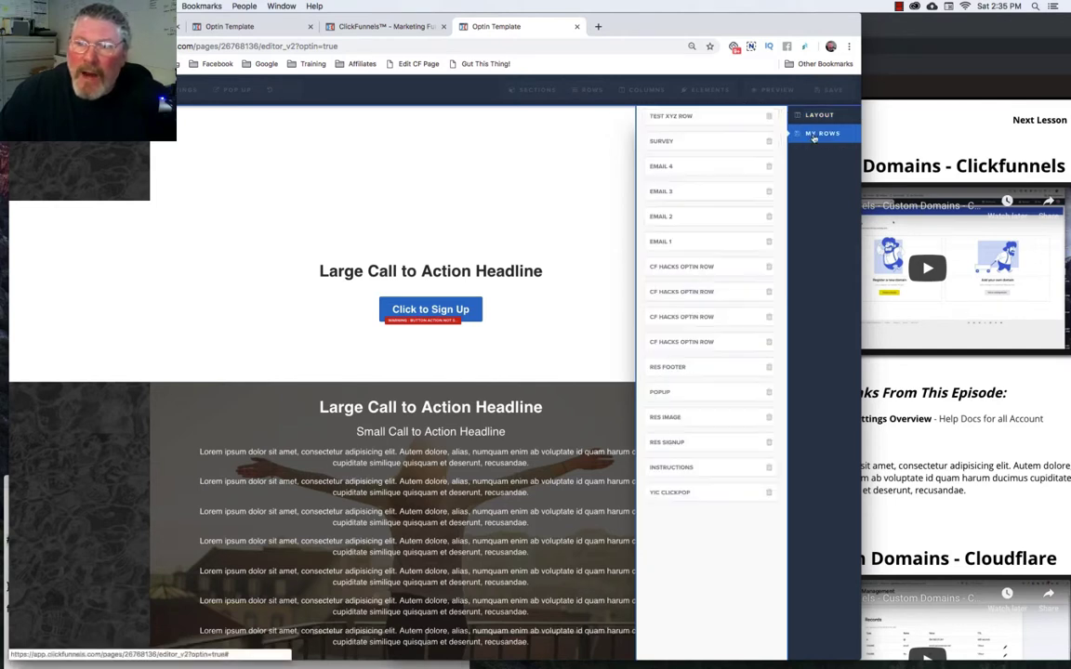
{"action": "left_click_drag", "start_coordinate": [713, 115], "coordinate": [432, 226]}
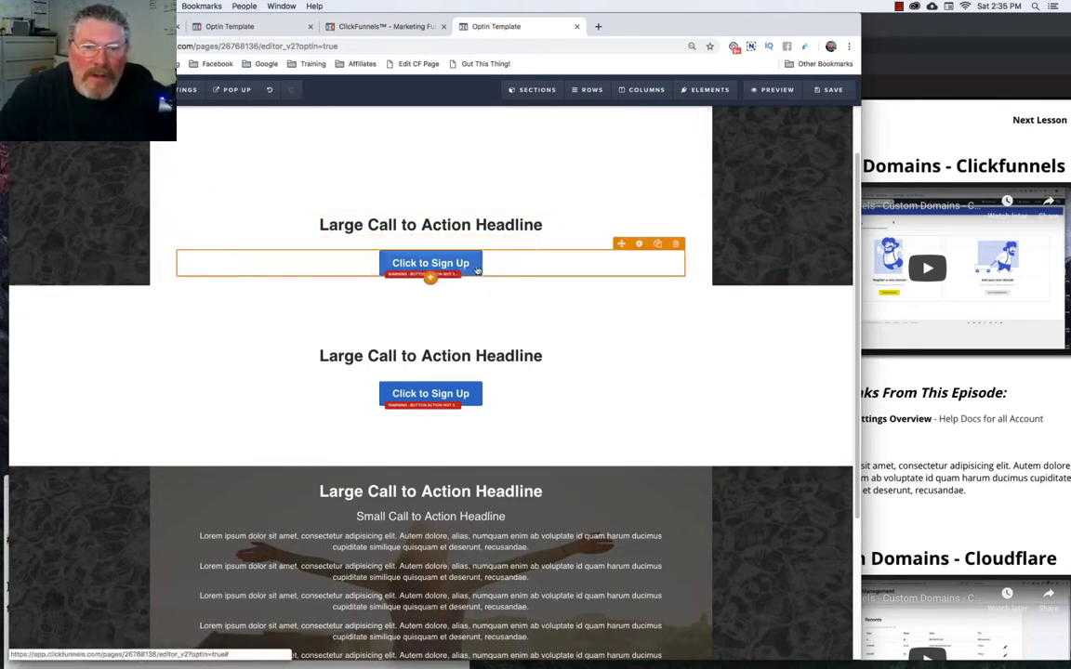
{"action": "left_click", "coordinate": [243, 28]}
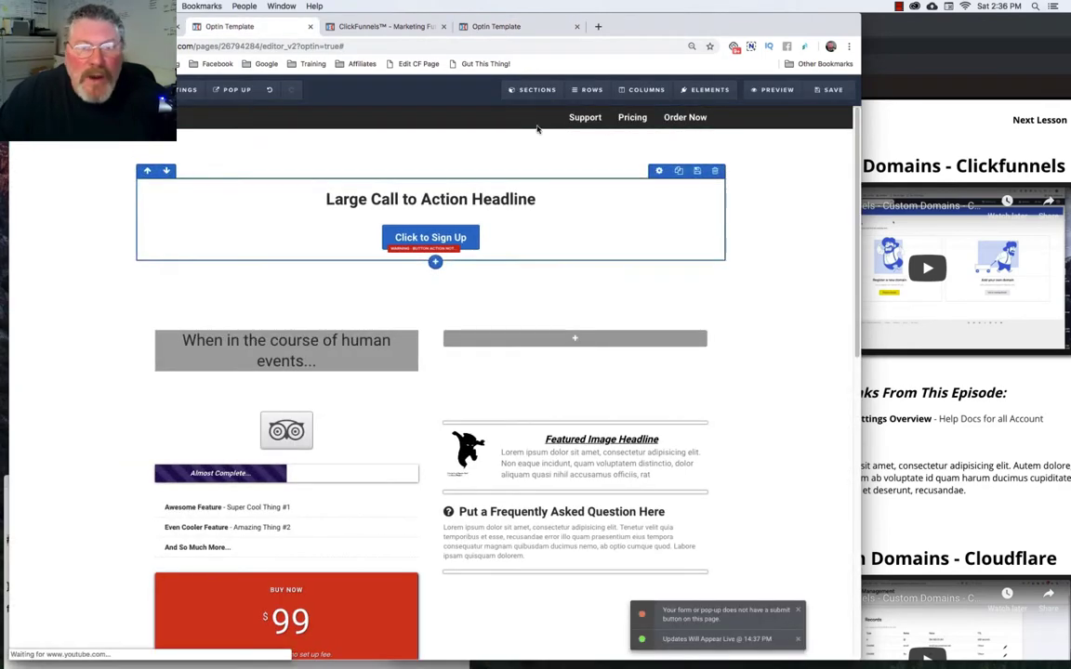
From General settings, save the whole optin page as template 'Test XYZ Template'
{"action": "mouse_move", "coordinate": [162, 104]}
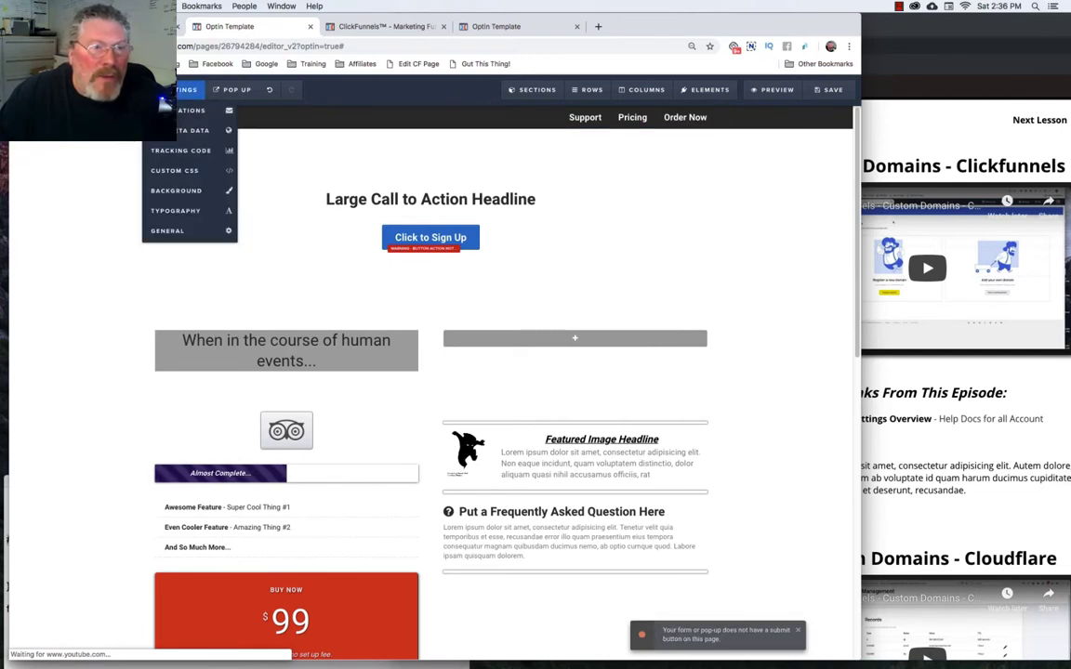
{"action": "left_click", "coordinate": [169, 230]}
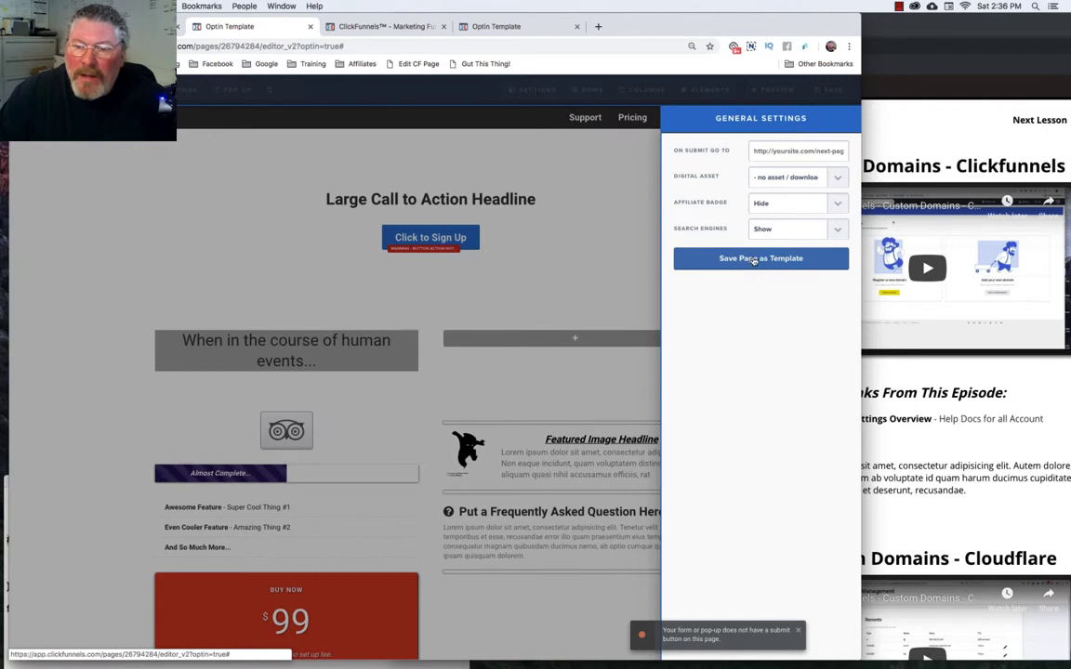
{"action": "left_click", "coordinate": [733, 260]}
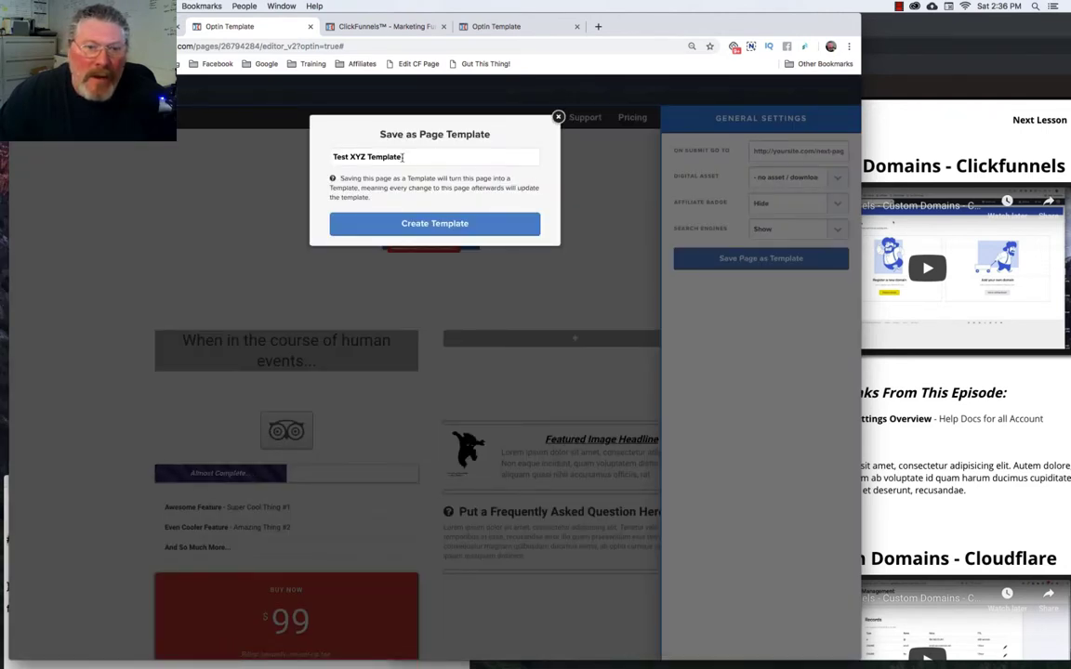
{"action": "left_click", "coordinate": [426, 225]}
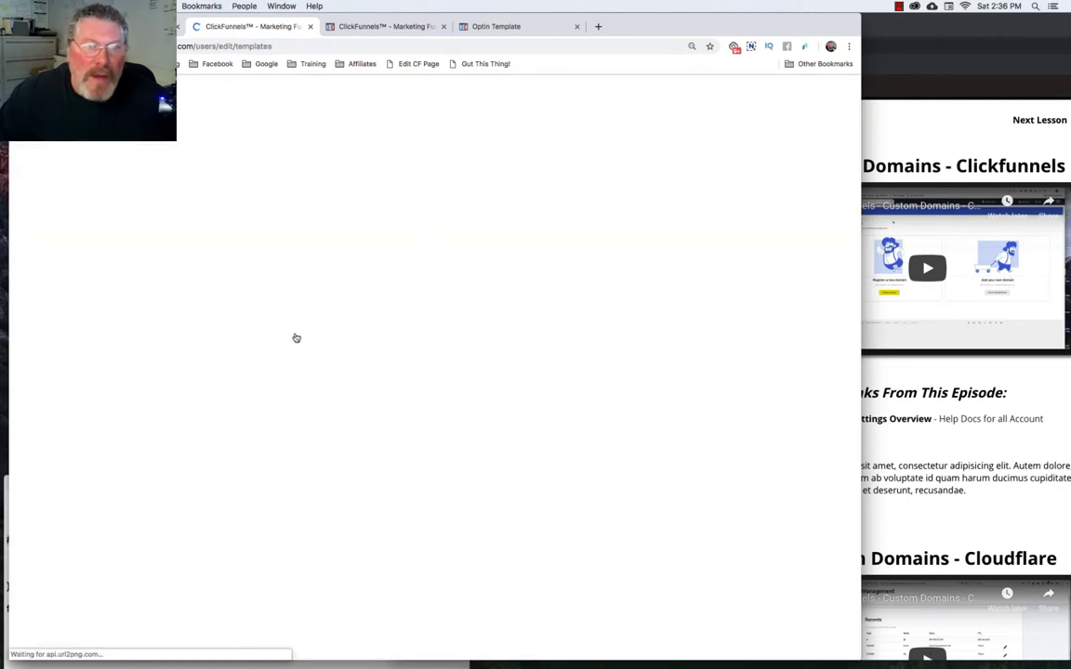
Check that Test XYZ Template is listed under Personal Page Templates, then return to the funnel steps
{"action": "left_click", "coordinate": [377, 27]}
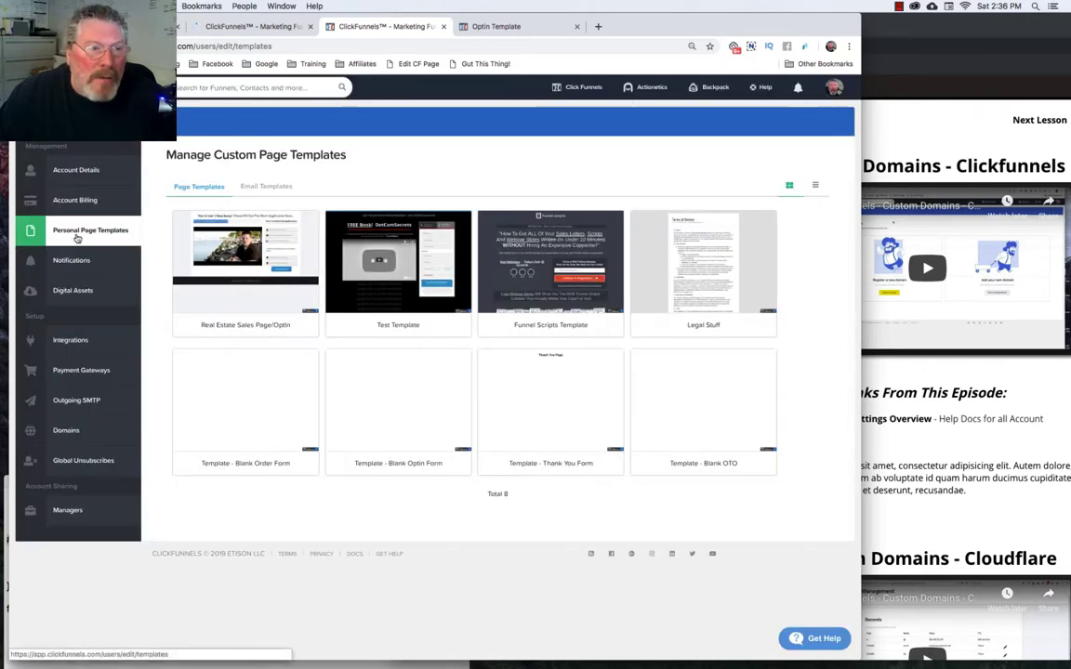
{"action": "left_click", "coordinate": [78, 235]}
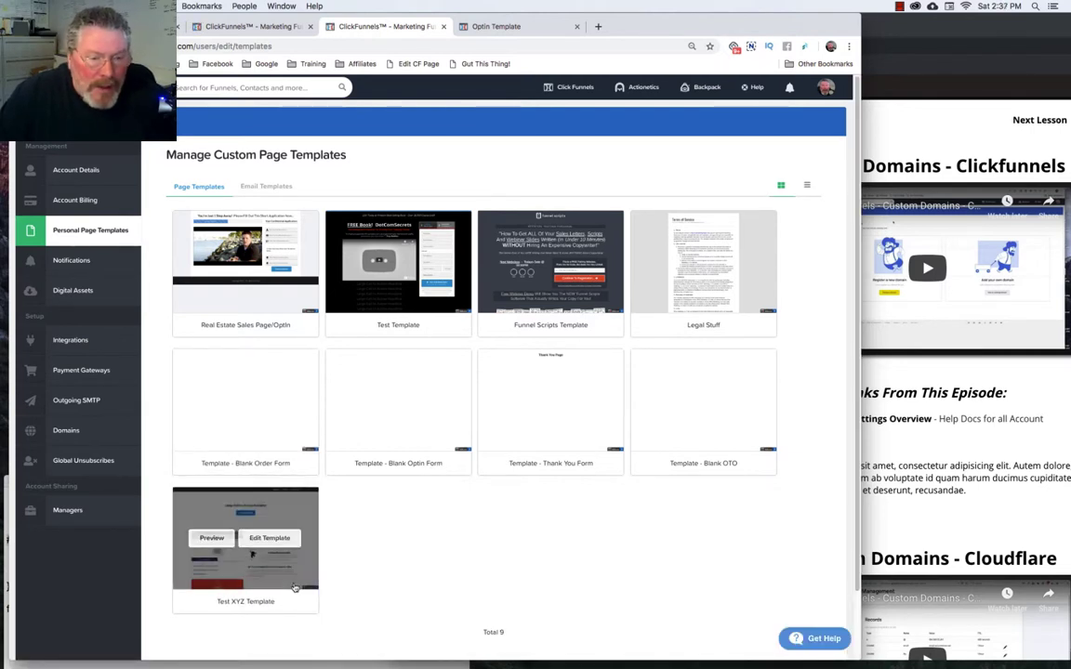
{"action": "left_click", "coordinate": [518, 30]}
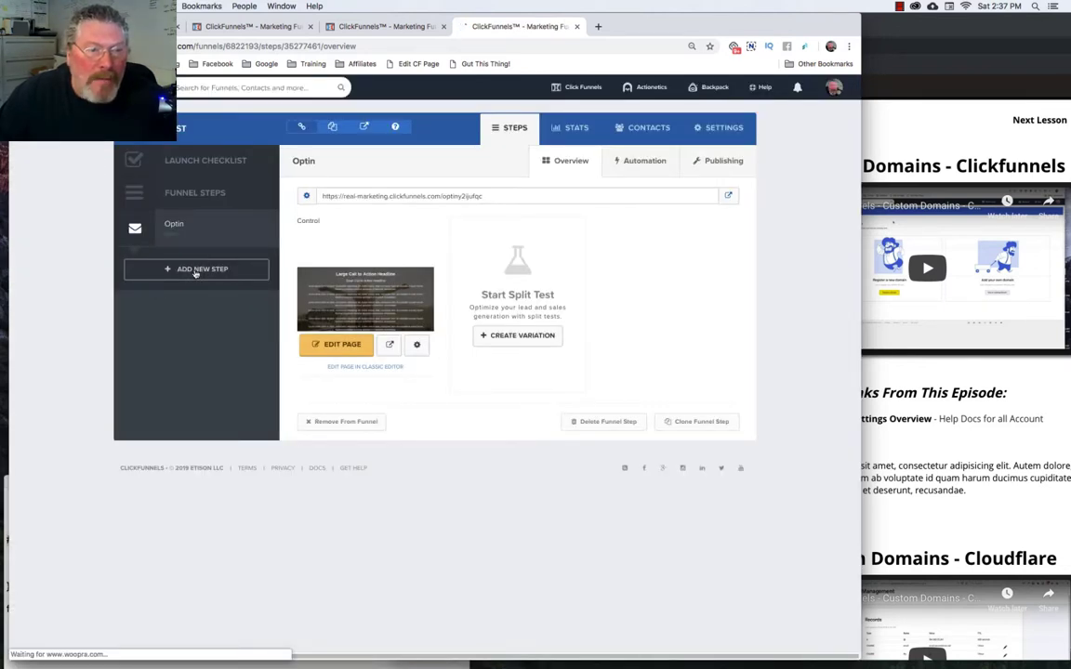
Add a new funnel step named 'Test XYZ'
{"action": "left_click", "coordinate": [195, 269]}
{"action": "left_click", "coordinate": [331, 192]}
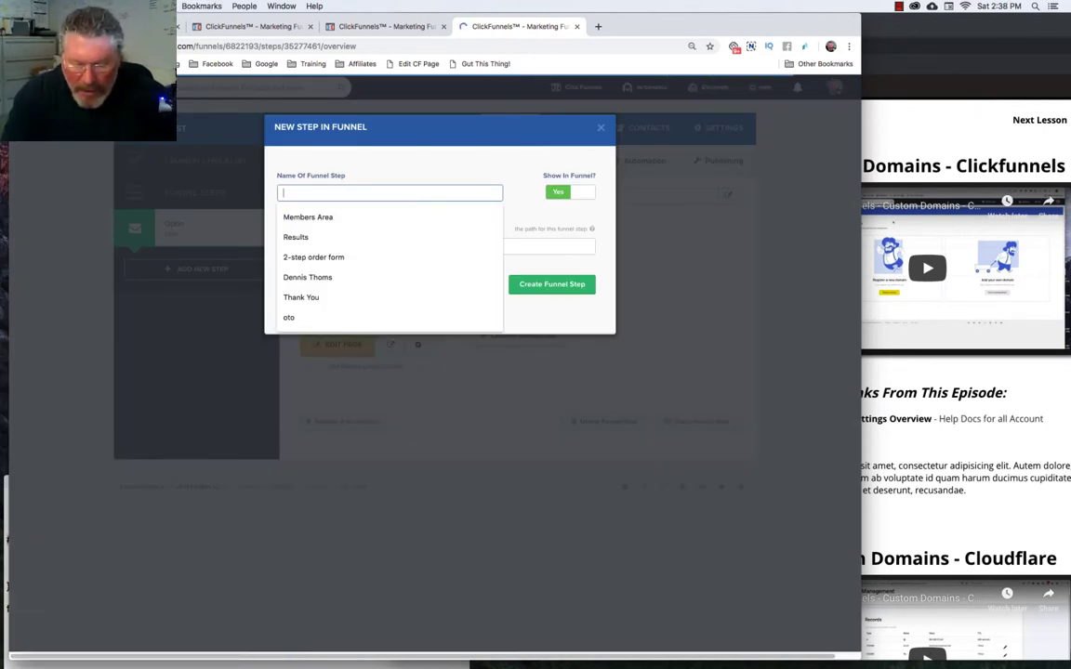
{"action": "type", "text": "Test XY"}
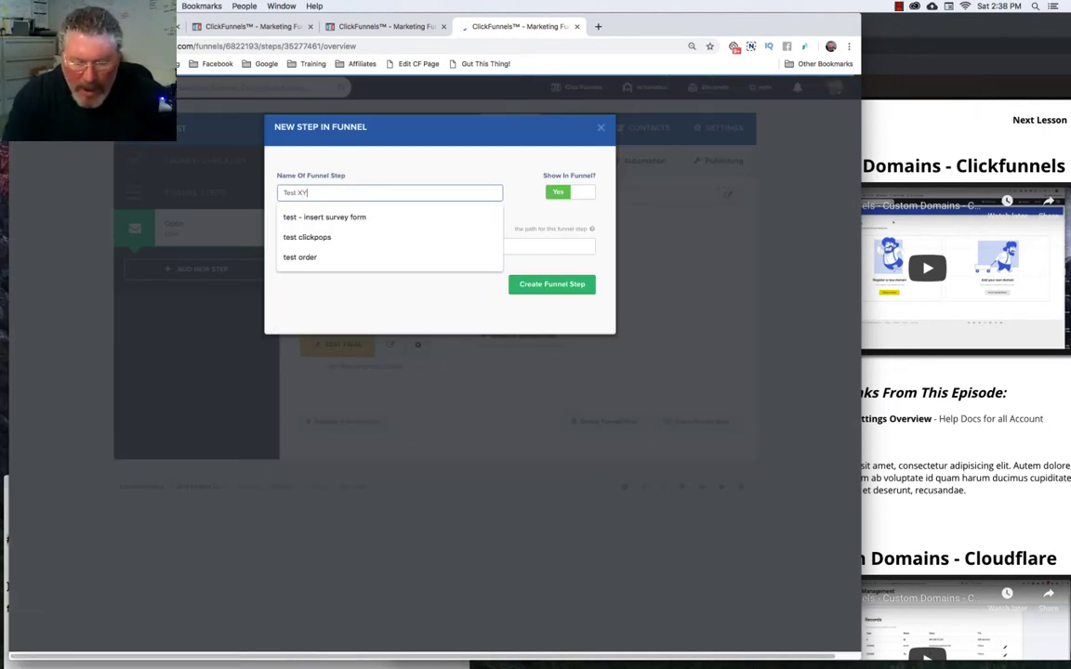
{"action": "type", "text": "Z"}
{"action": "key", "text": "Return"}
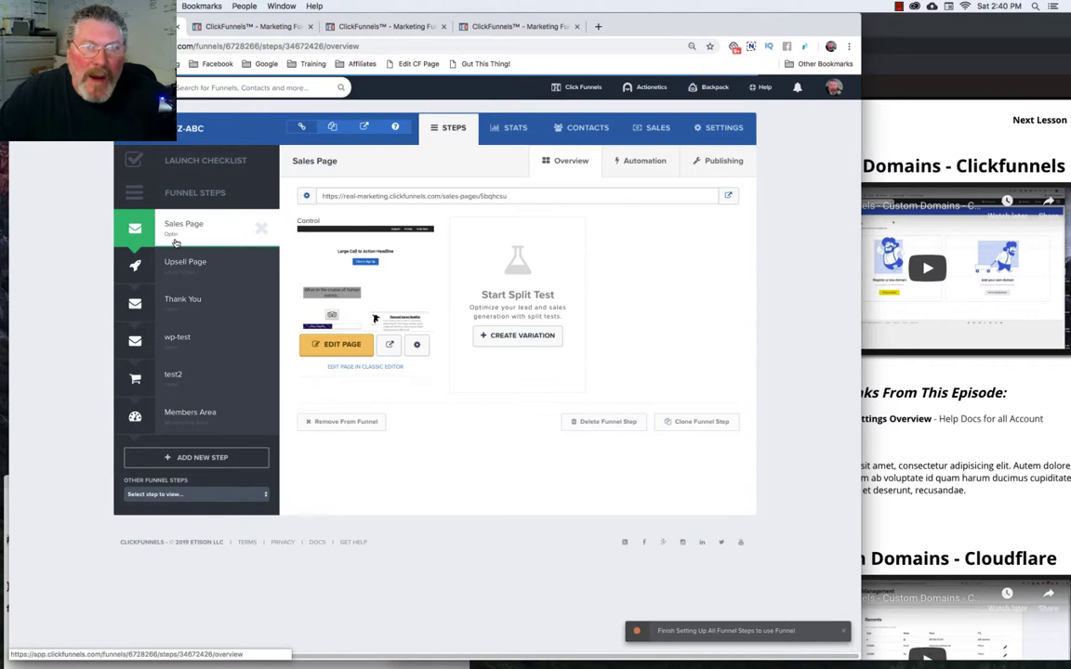
Build the Test XYZ step's page from Test XYZ Template, filtering to personal templates only
{"action": "left_click", "coordinate": [516, 26]}
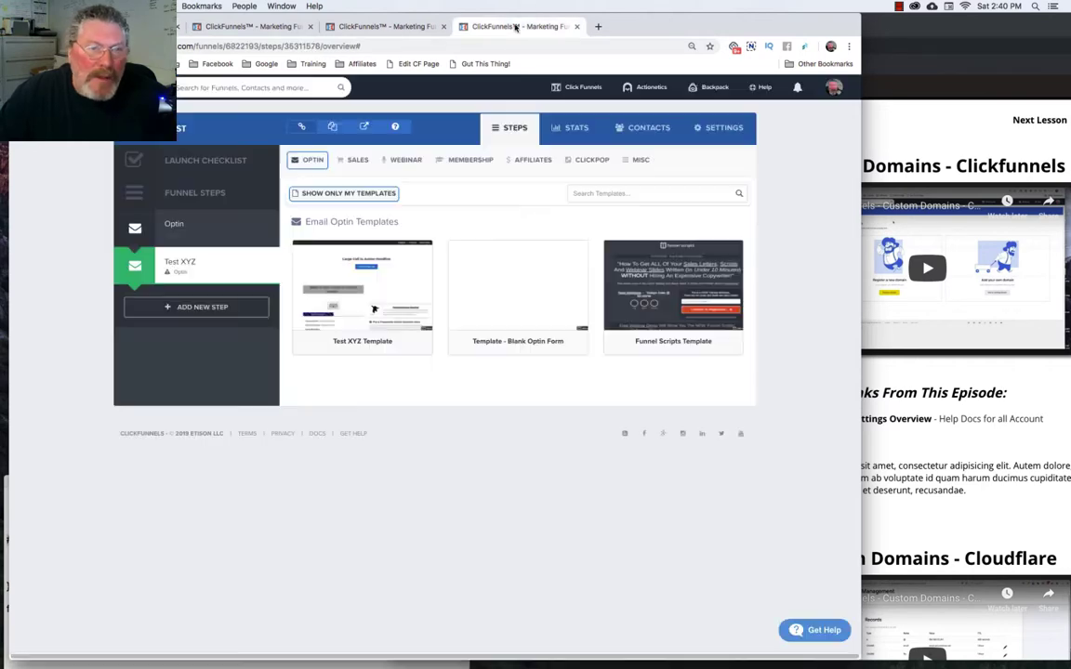
{"action": "mouse_move", "coordinate": [294, 261]}
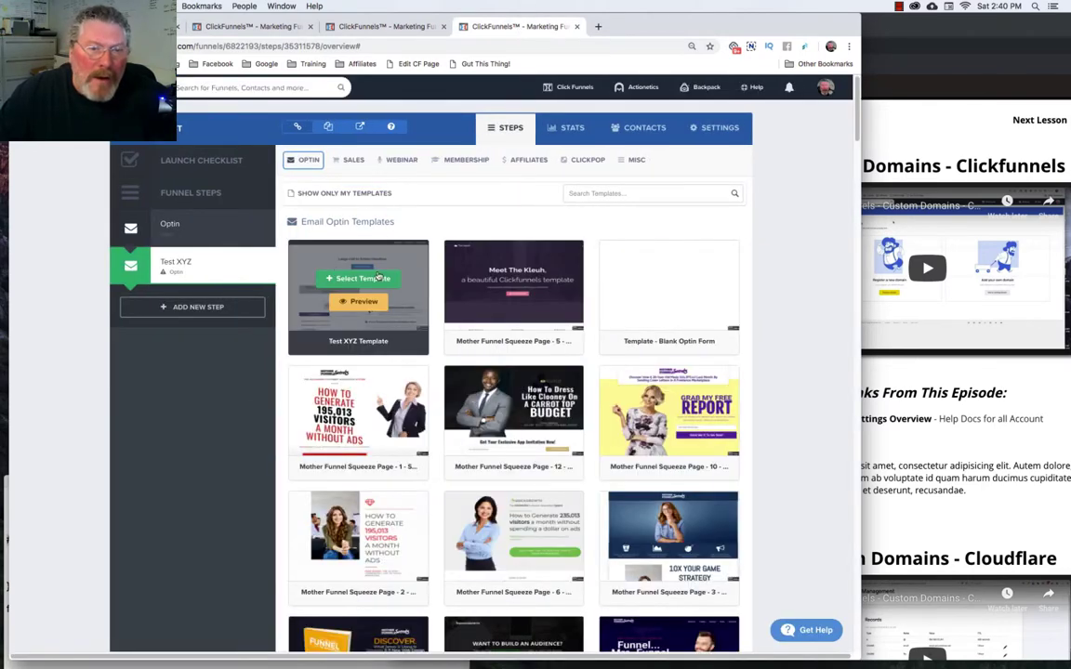
{"action": "left_click", "coordinate": [306, 161]}
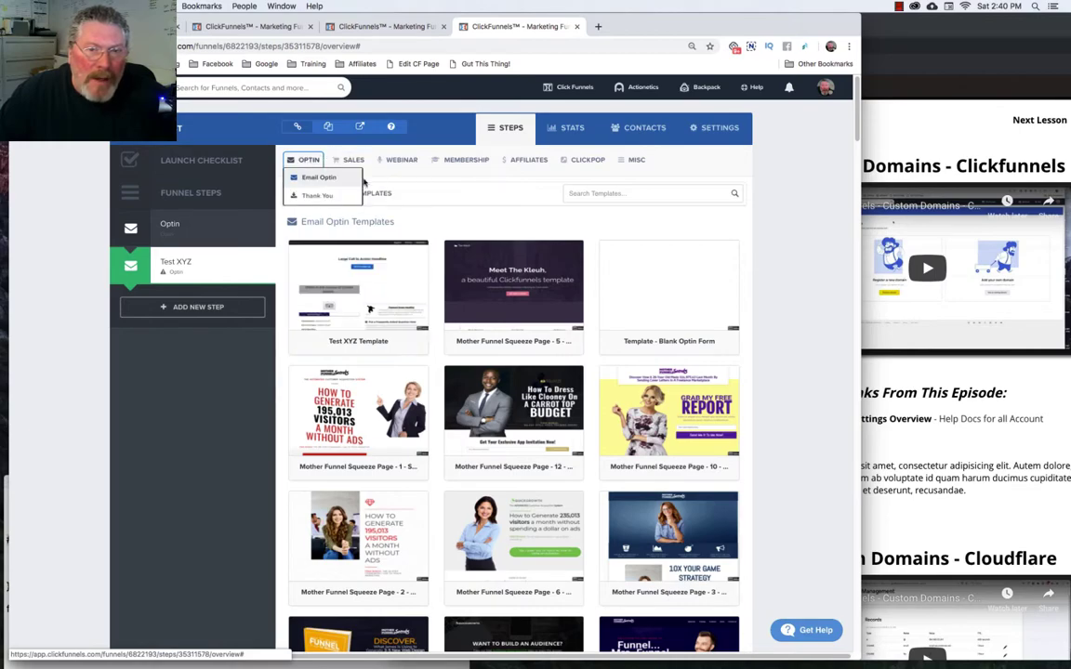
{"action": "scroll", "coordinate": [502, 270], "scroll_direction": "down", "scroll_amount": 15}
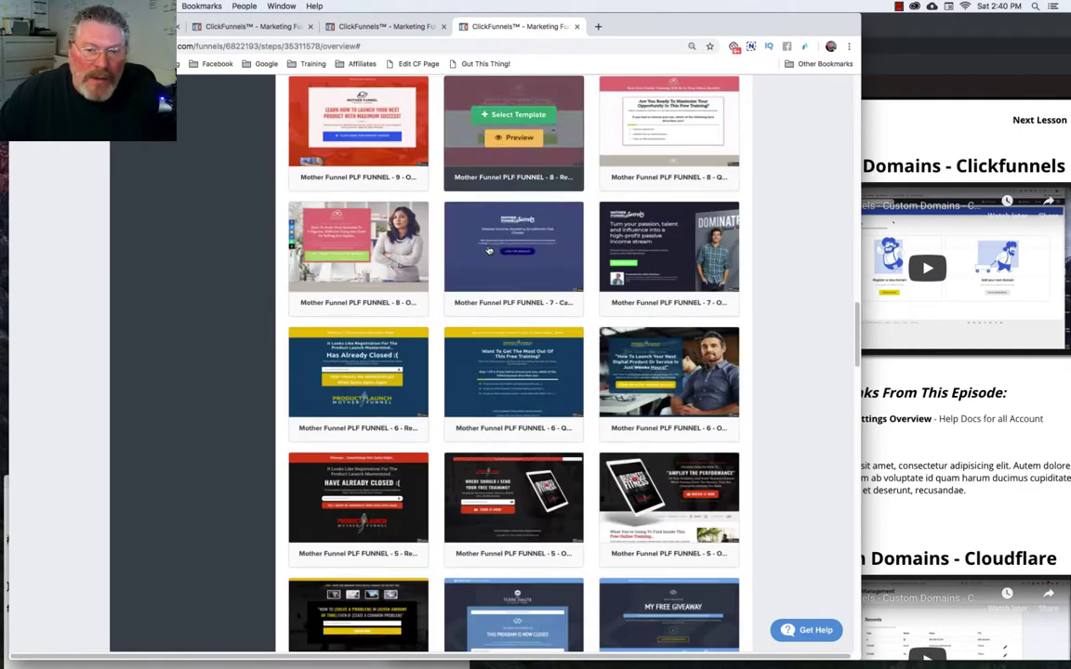
{"action": "scroll", "coordinate": [488, 251], "scroll_direction": "up", "scroll_amount": 15}
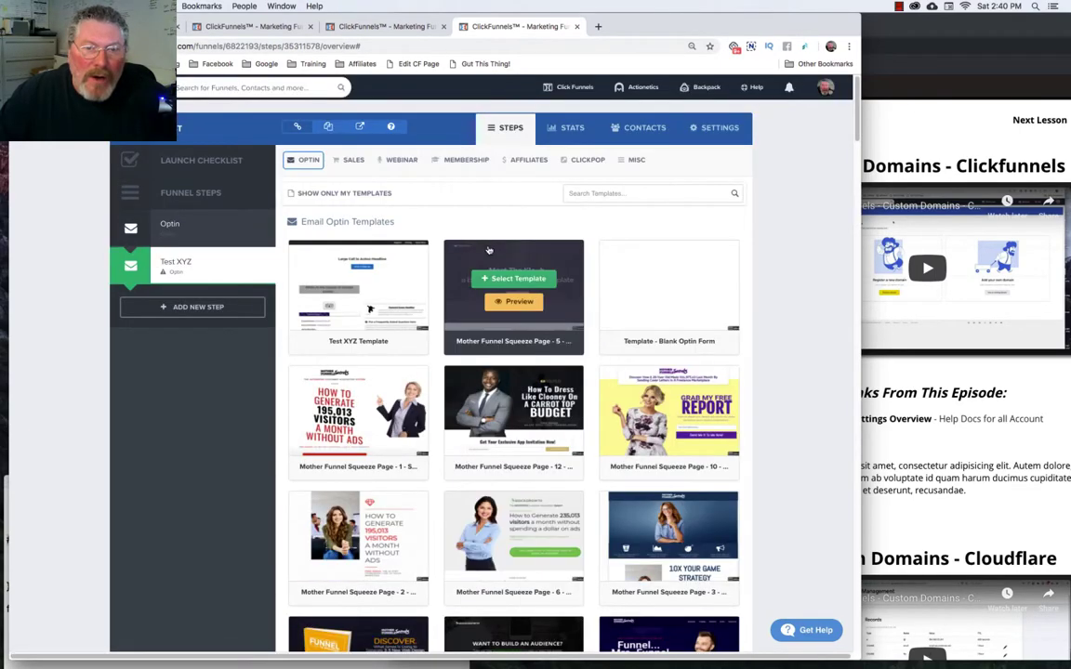
{"action": "left_click", "coordinate": [344, 196]}
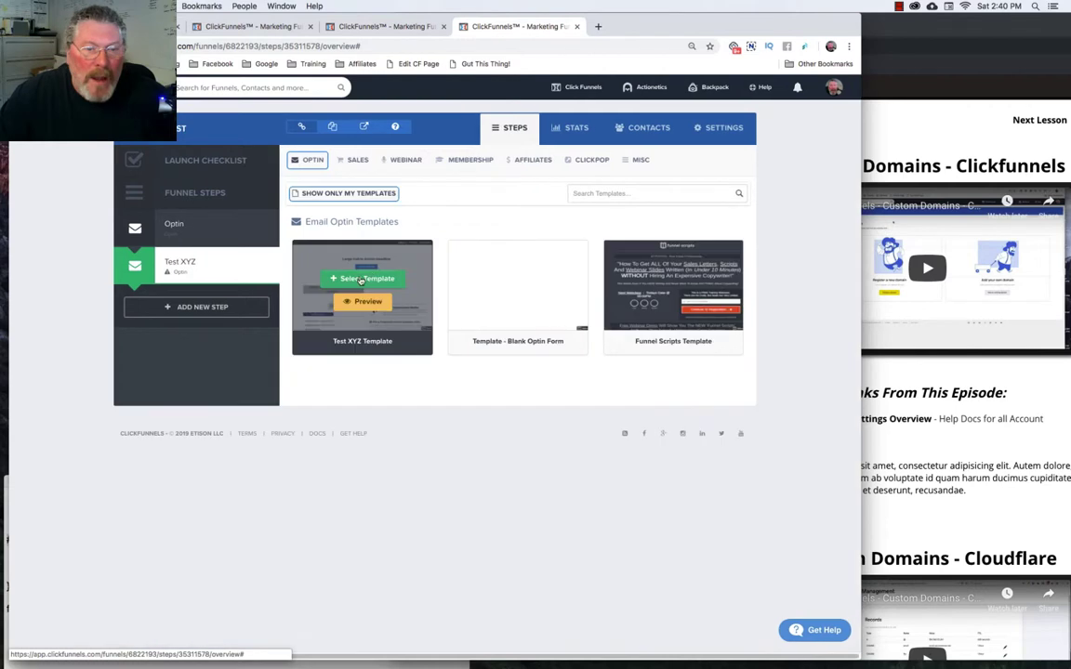
{"action": "left_click", "coordinate": [361, 279]}
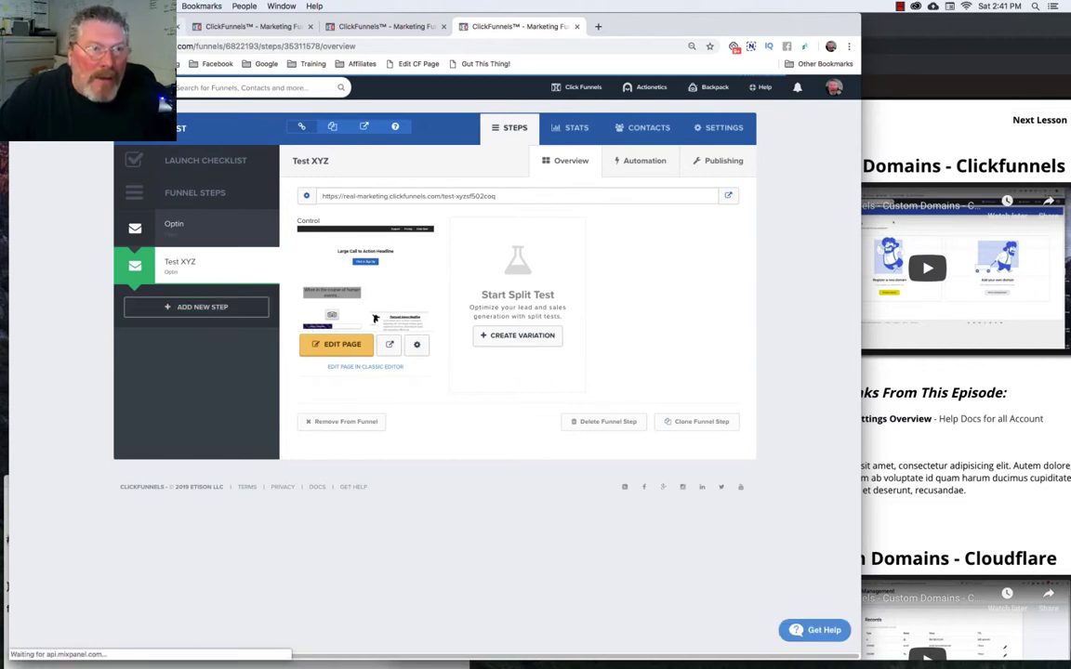
In funnel settings, reveal the Share Funnel link and select the Share This Funnel URL
{"action": "left_click", "coordinate": [720, 130]}
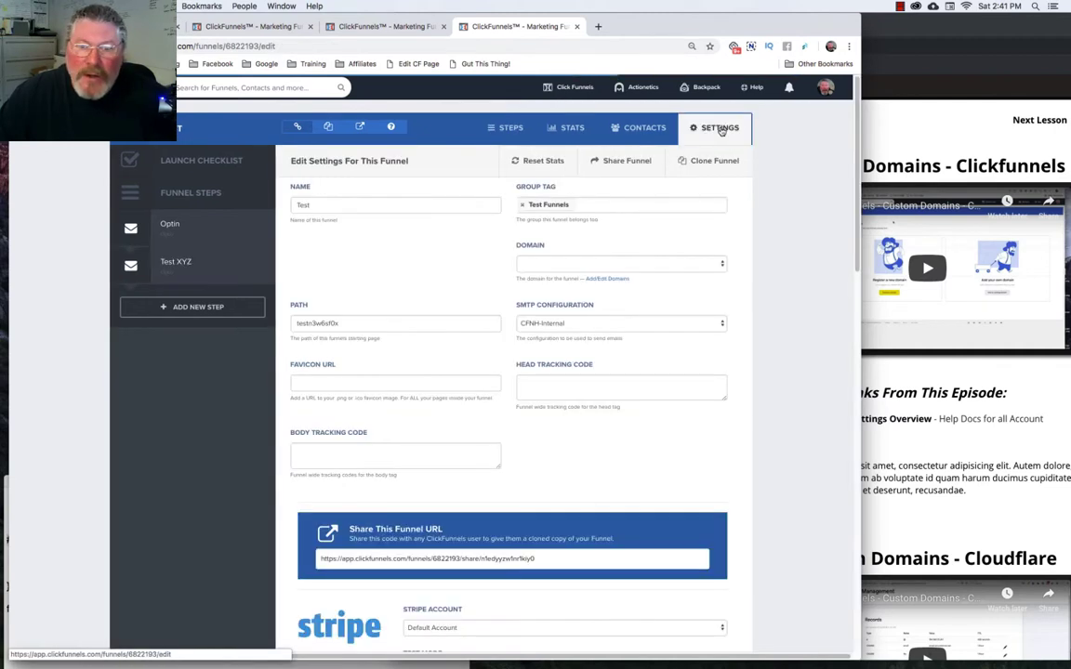
{"action": "left_click", "coordinate": [619, 165]}
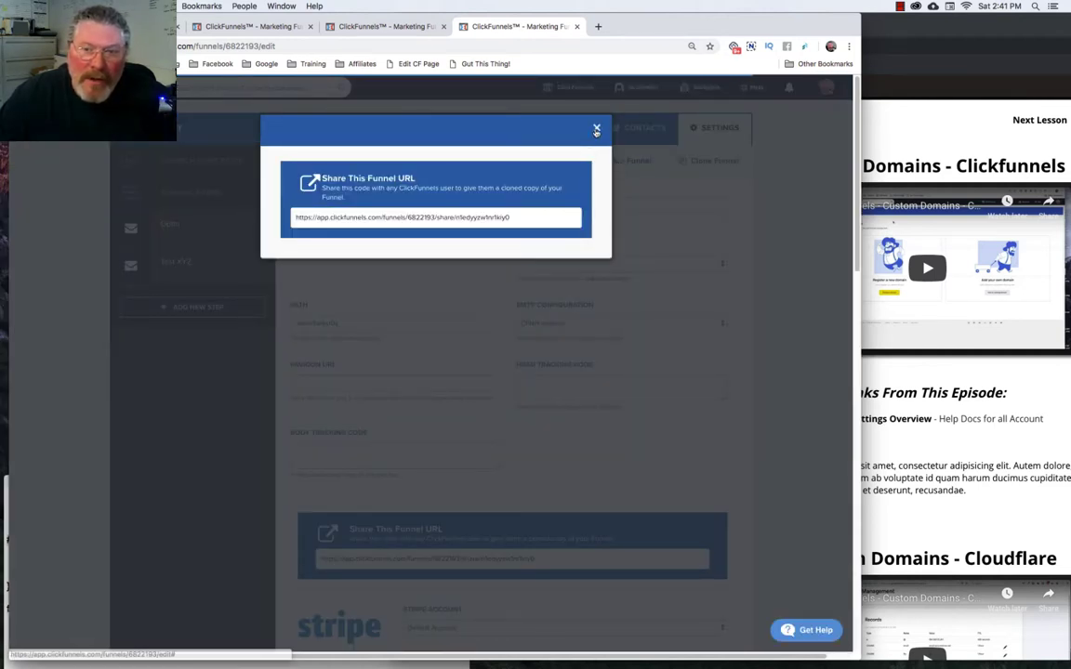
{"action": "left_click", "coordinate": [596, 129]}
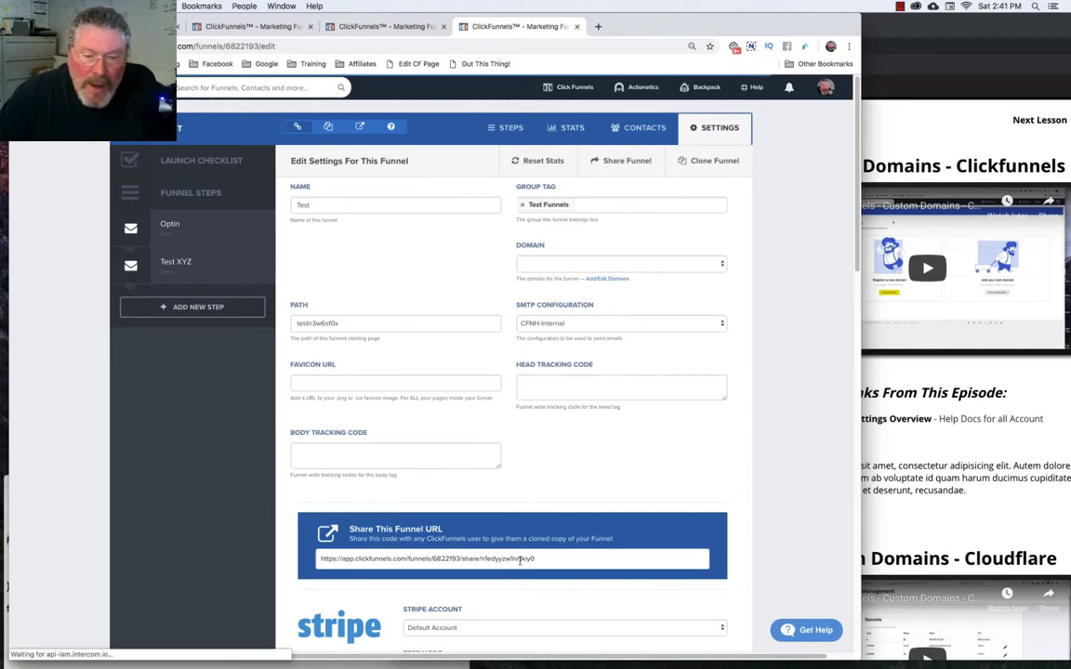
{"action": "left_click", "coordinate": [558, 562]}
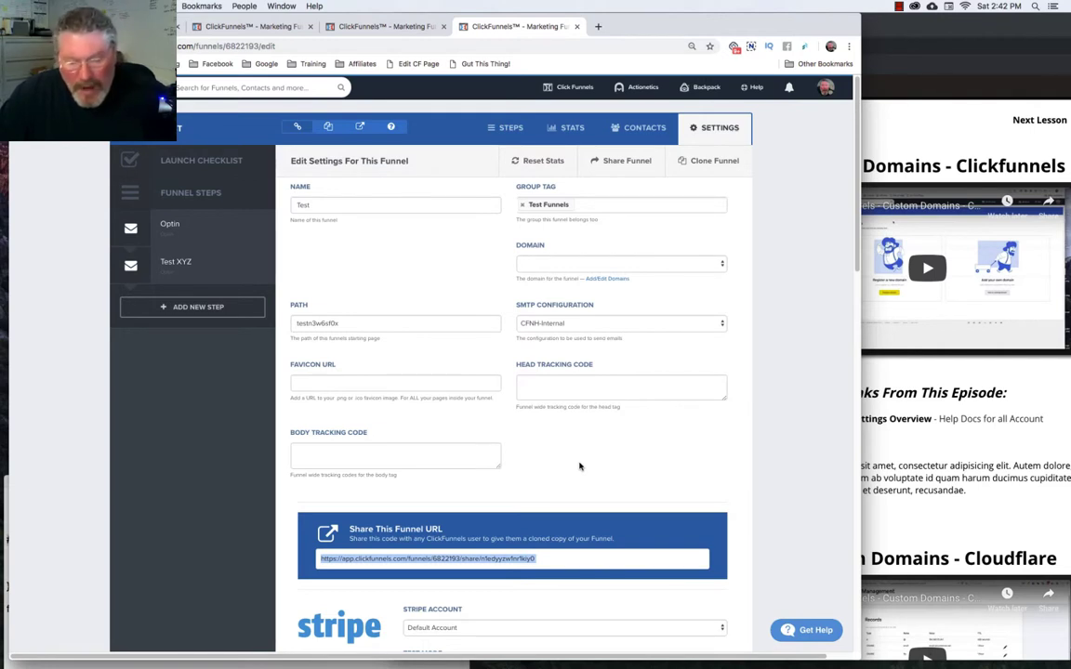
Load the copied Test funnel share link in a new browser tab
{"action": "left_click", "coordinate": [598, 27]}
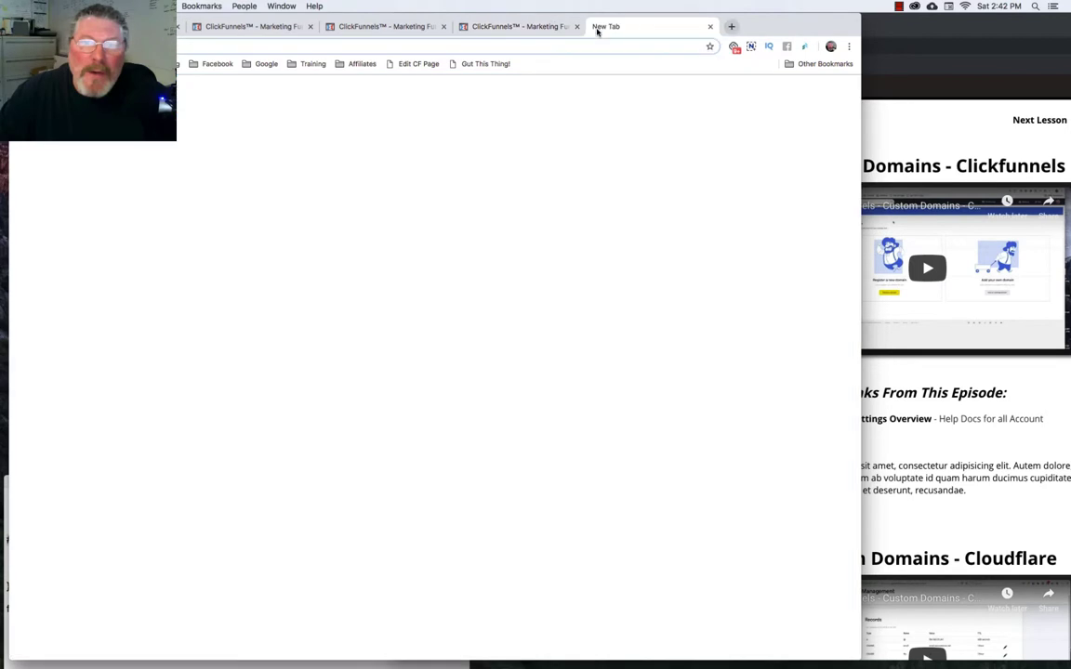
{"action": "key", "text": "super+v"}
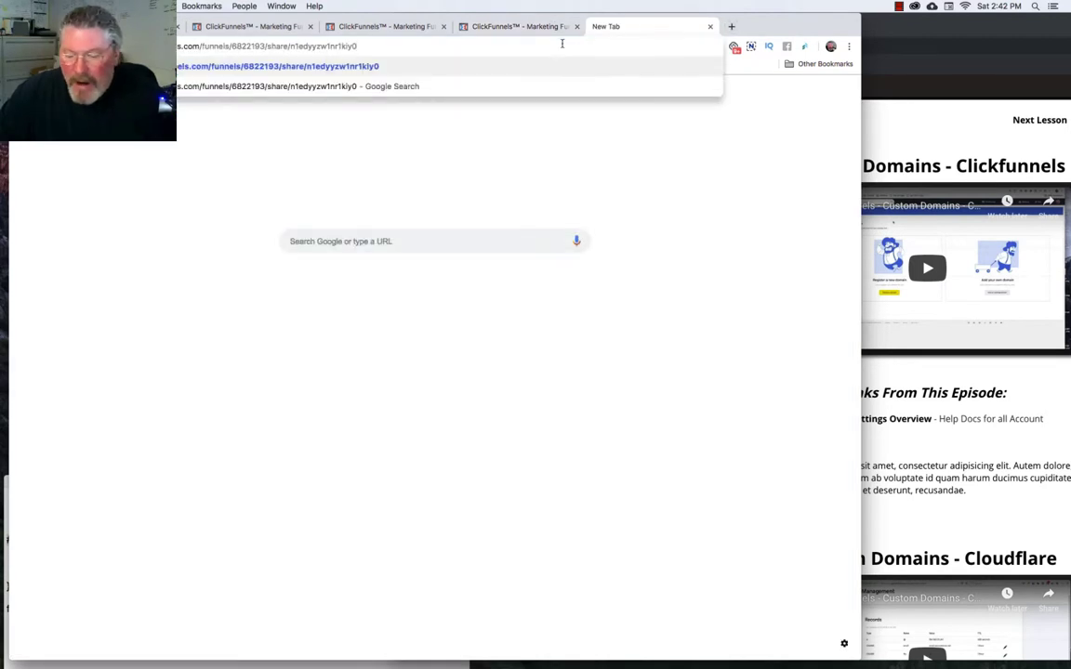
{"action": "key", "text": "Return"}
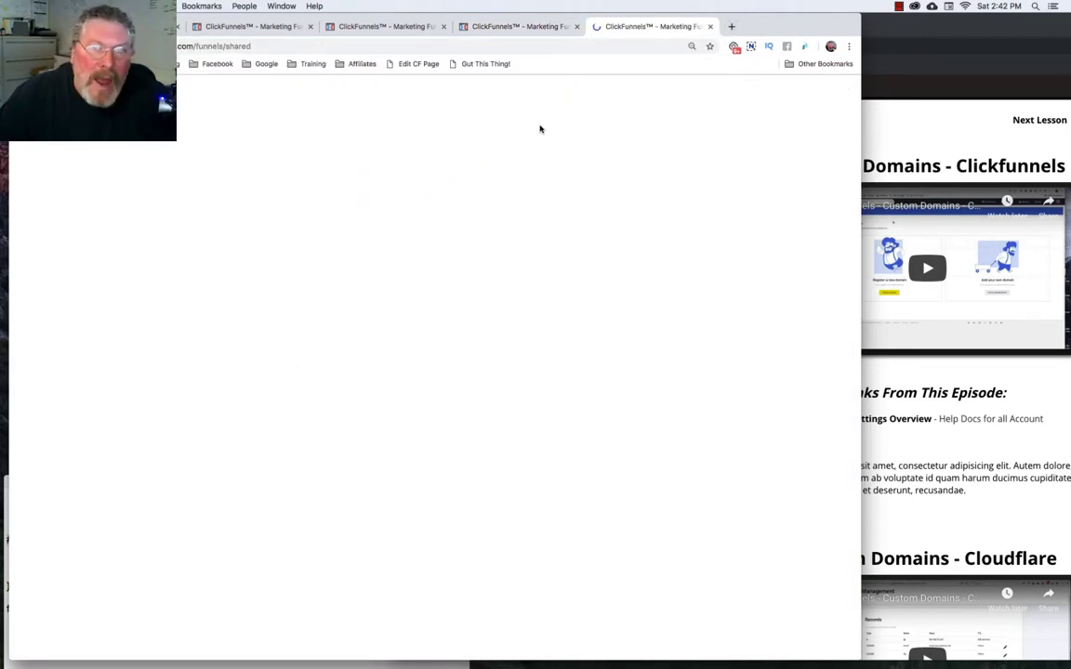